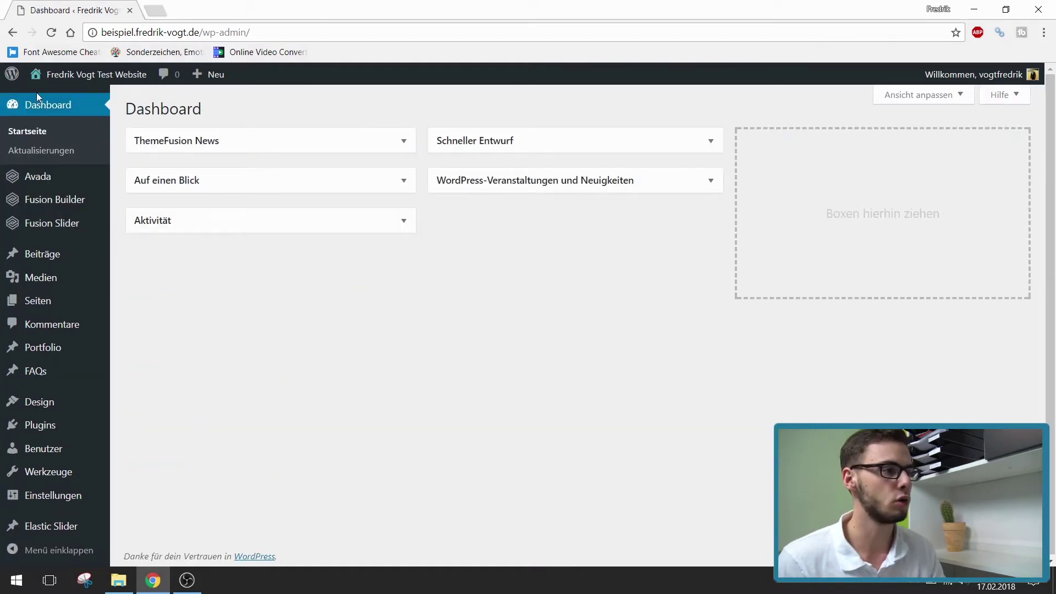
- View the website's front page in a separate browser tab and return to the WordPress dashboard
middle_click(61, 75)
click(162, 8)
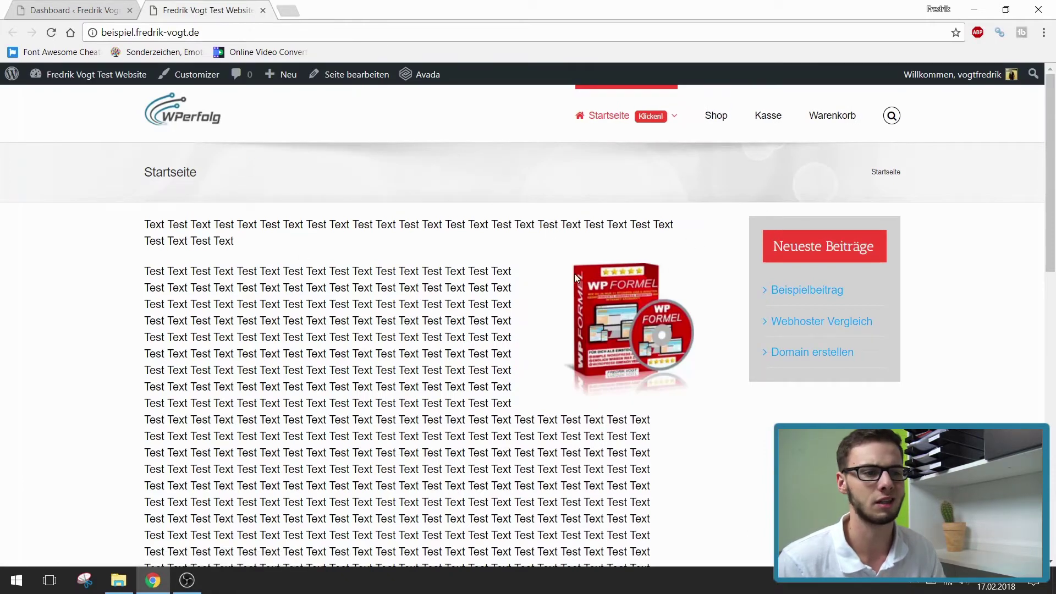
scroll(220, 340, down, 4)
scroll(40, 388, up, 4)
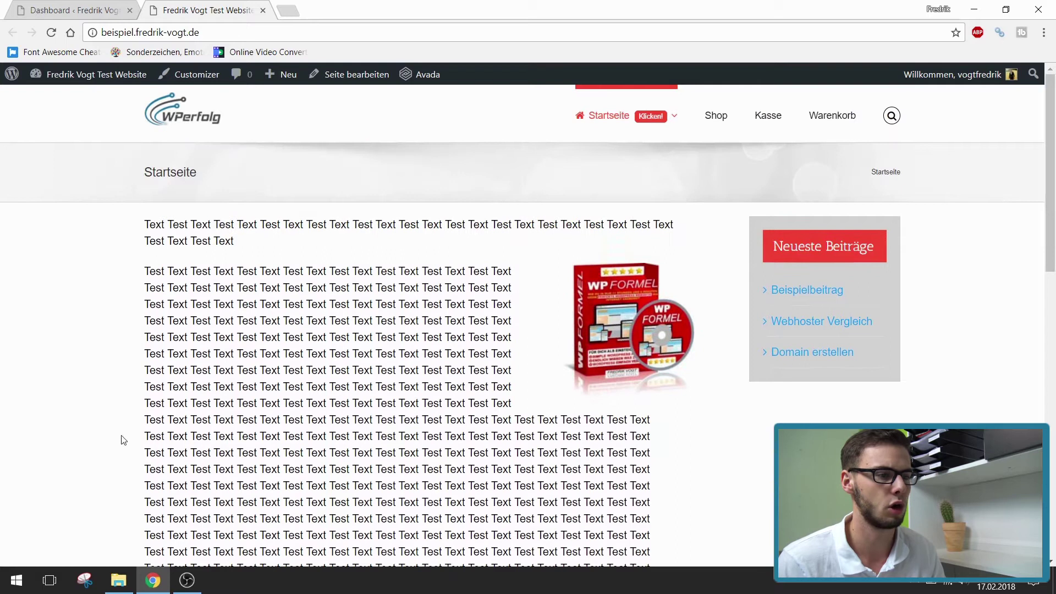
click(84, 5)
click(263, 10)
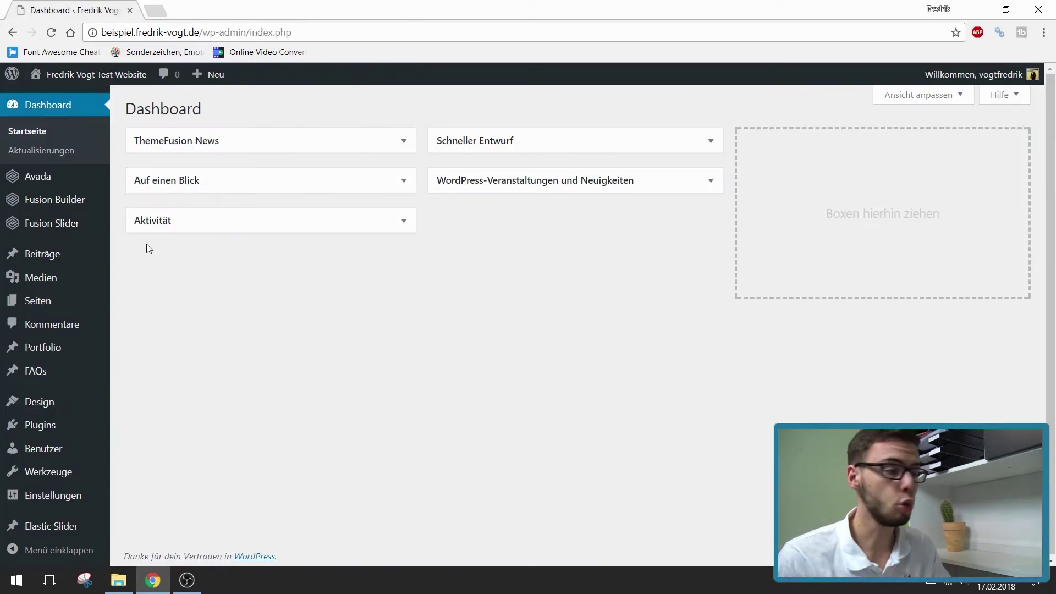
- Start a new slider in Fusion Slider and name it "Startseite Silder"
mouse_move(35, 225)
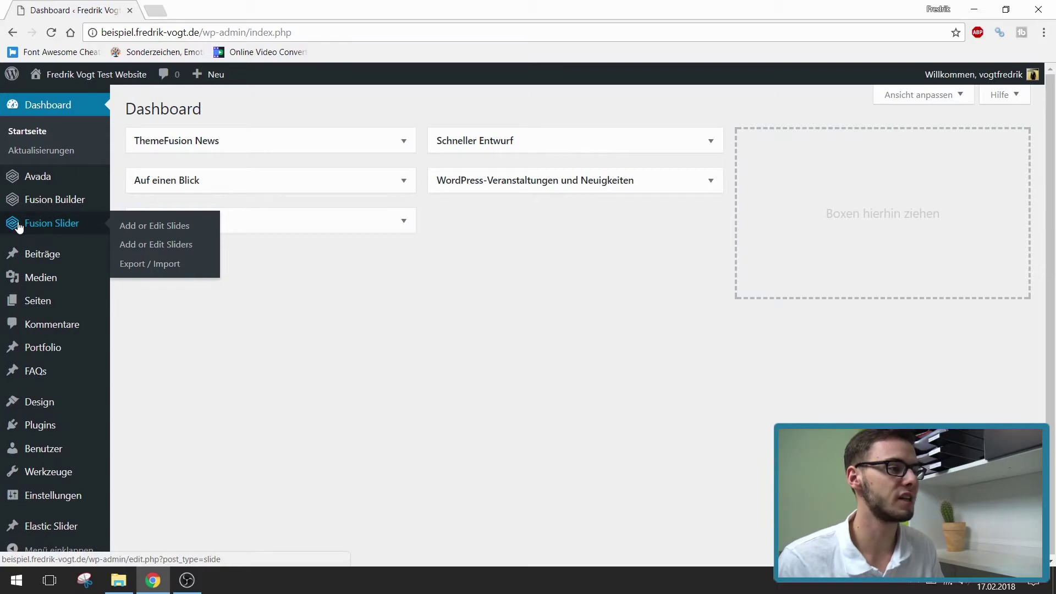
click(48, 228)
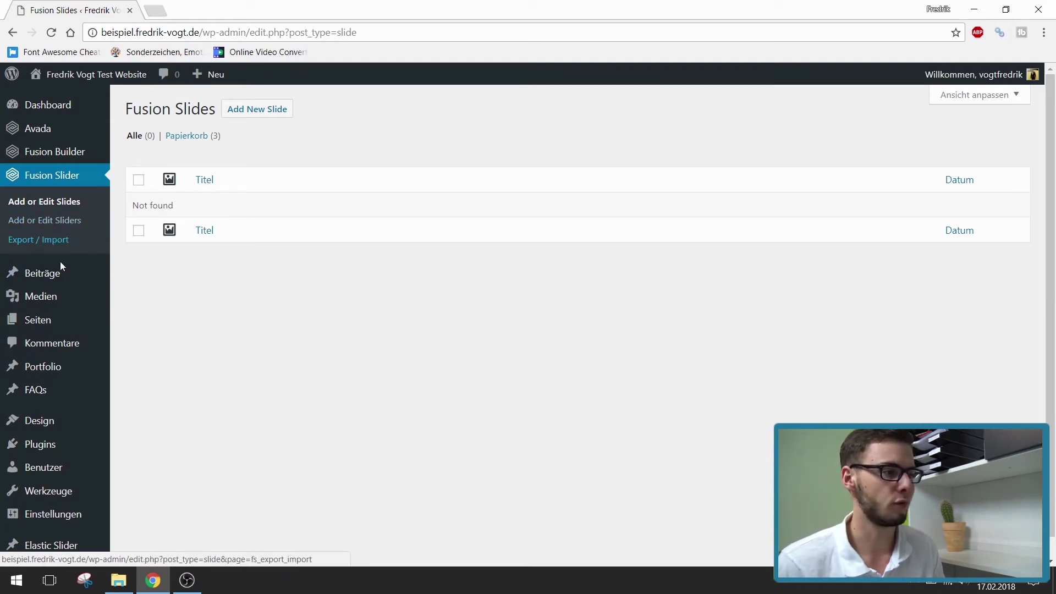
mouse_move(51, 321)
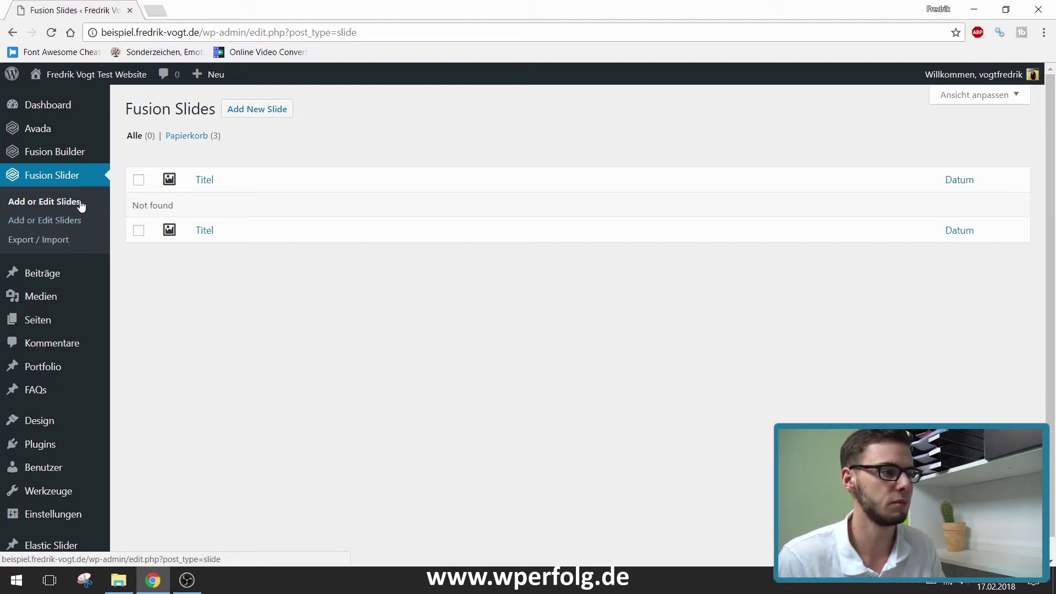
click(47, 223)
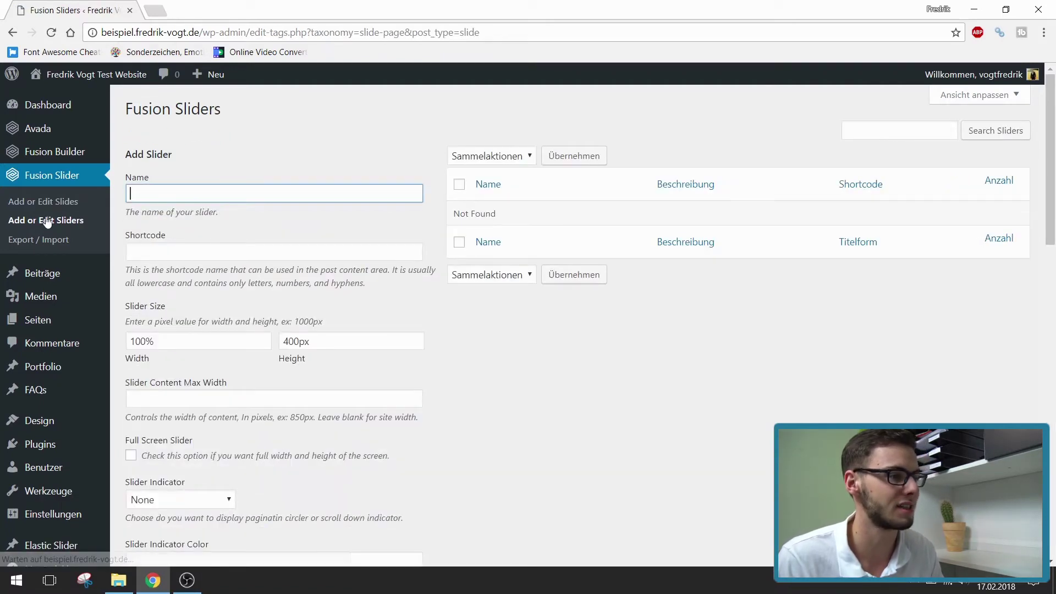
text(Startseite Silder)
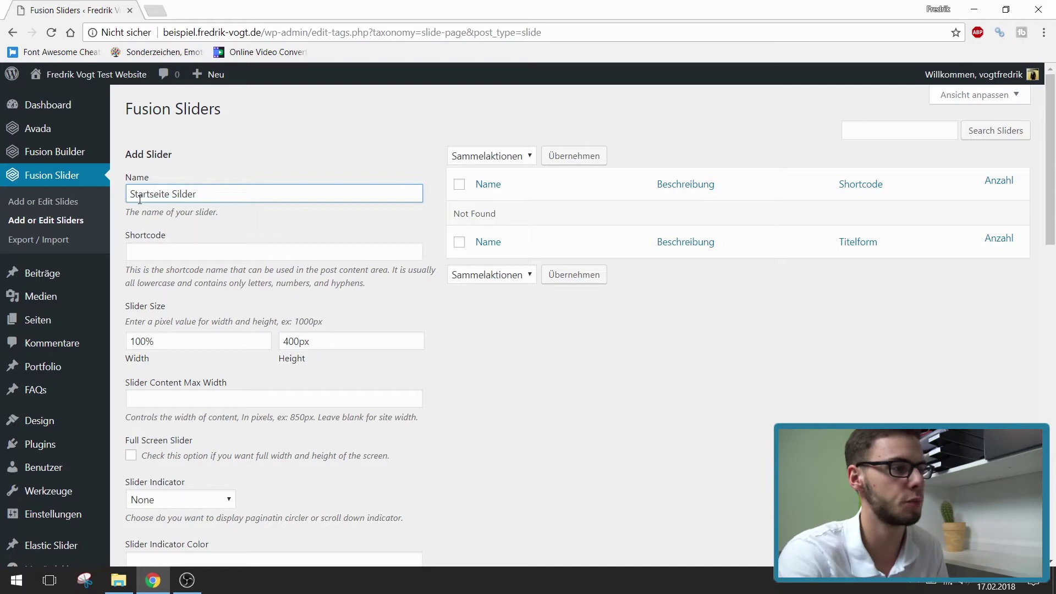
click(311, 237)
click(268, 318)
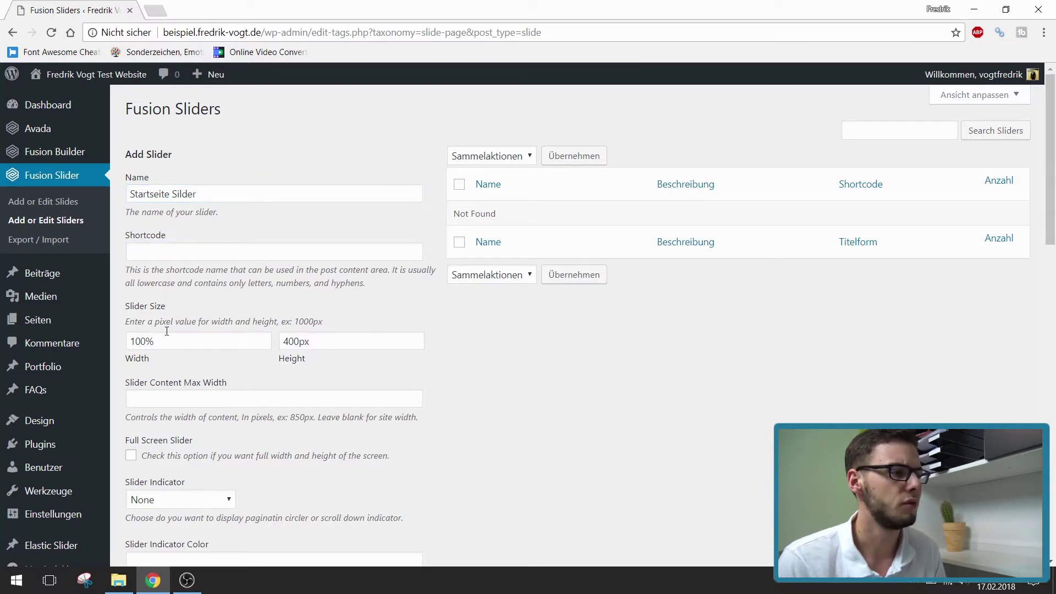
- Review the new slider's size, content width, indicator, navigation arrow, autoplay, ordering and animation settings
drag(143, 343, 129, 344)
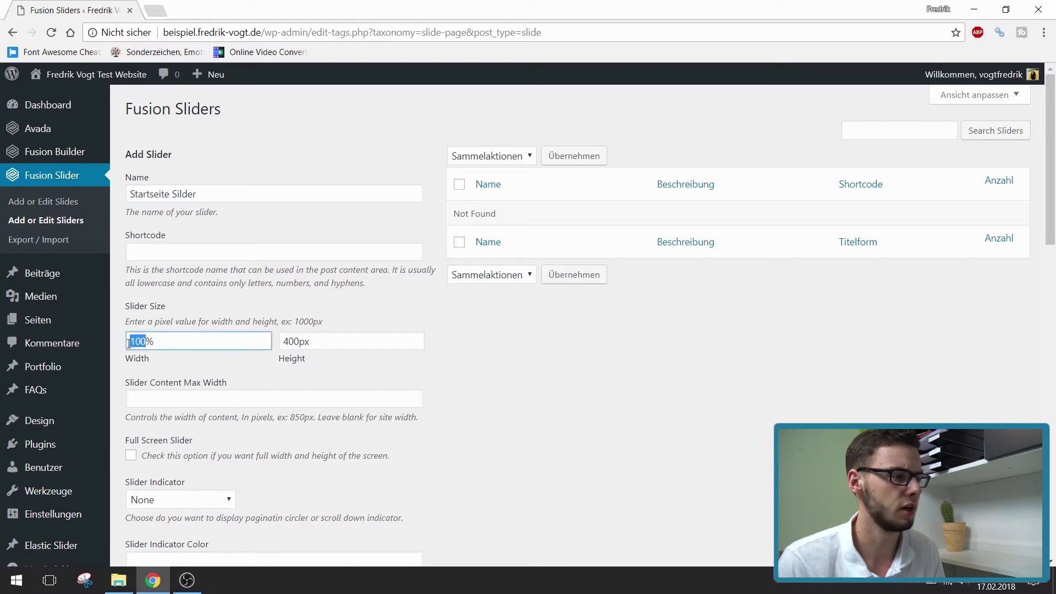
click(144, 371)
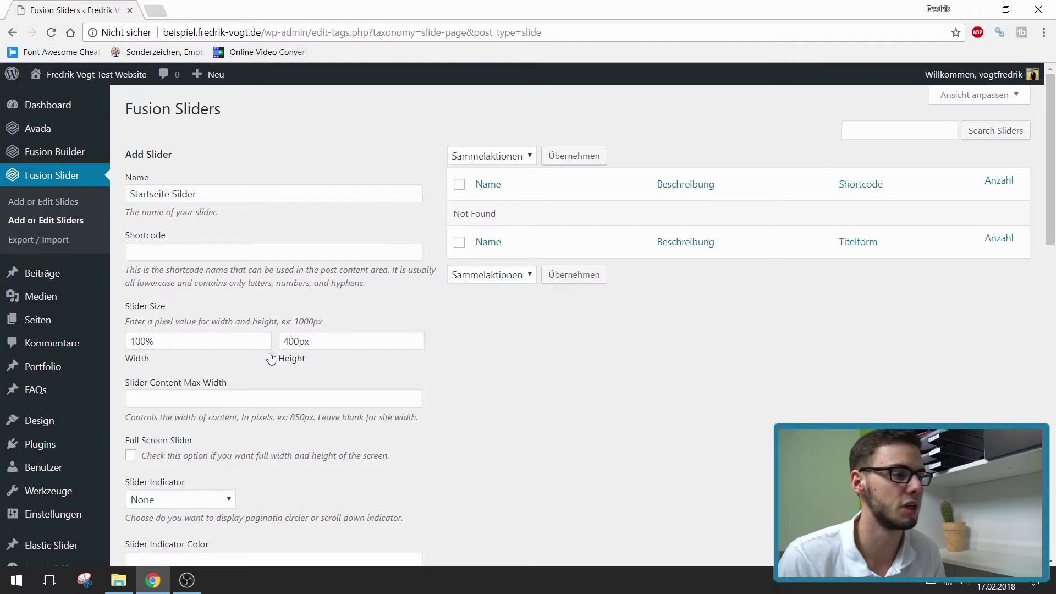
click(292, 342)
key(shift+Tab)
key(Tab)
key(Tab)
scroll(271, 380, down, 6)
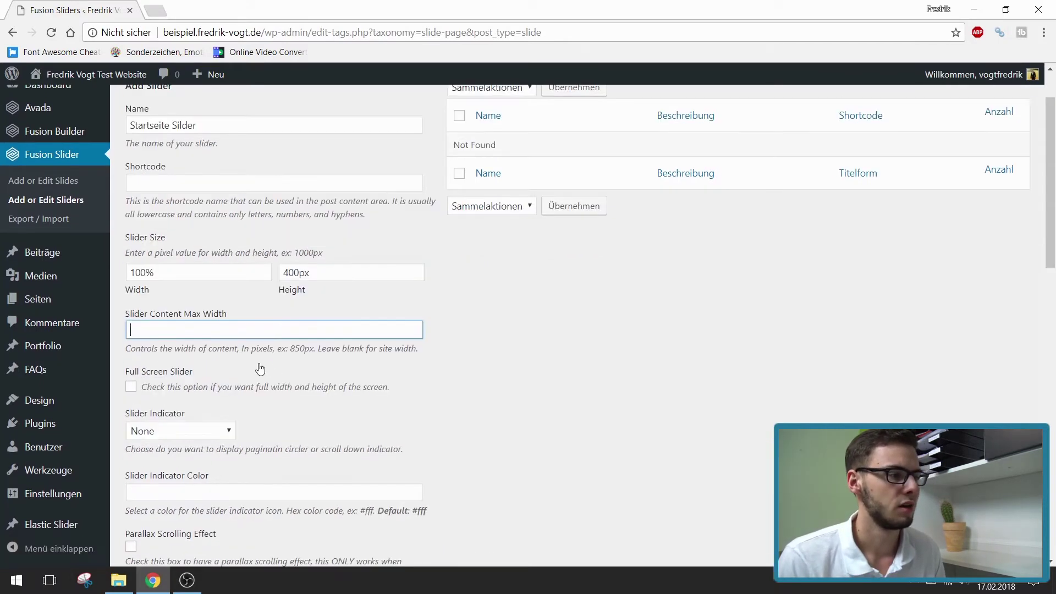
scroll(347, 337, down, 2)
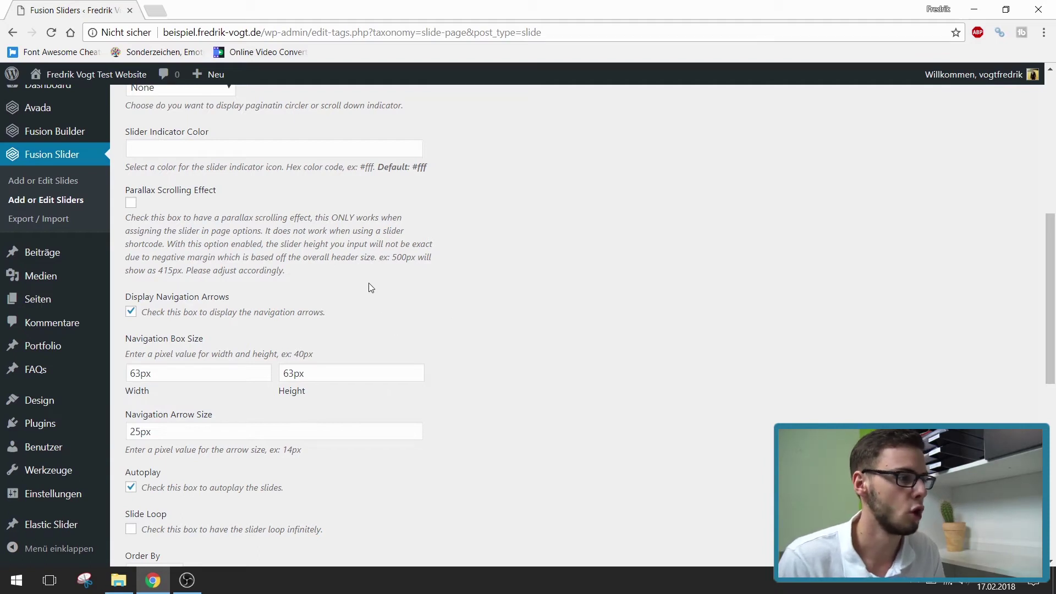
scroll(378, 305, down, 4)
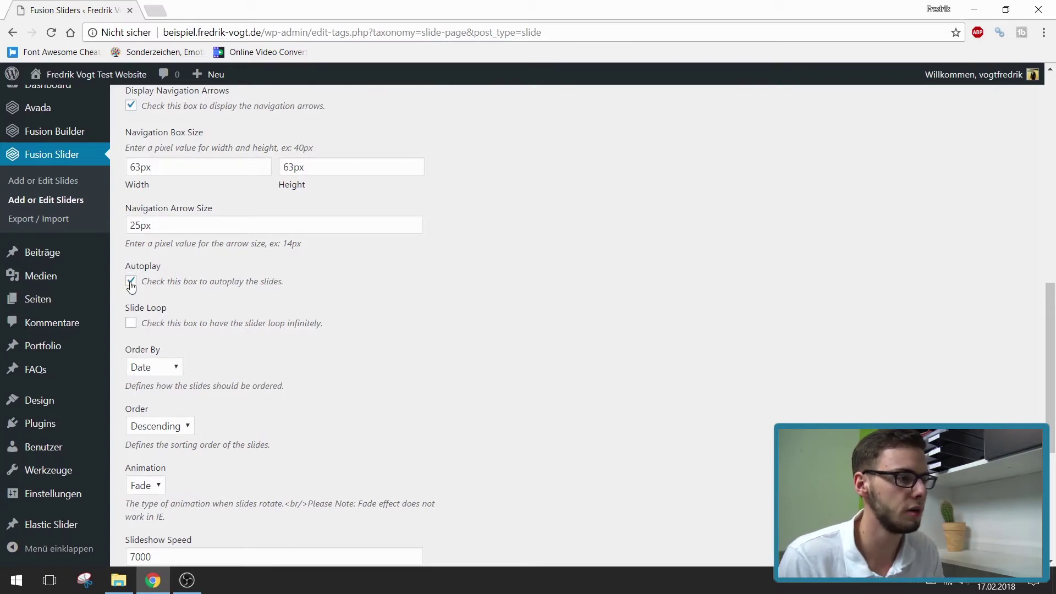
drag(143, 283, 287, 282)
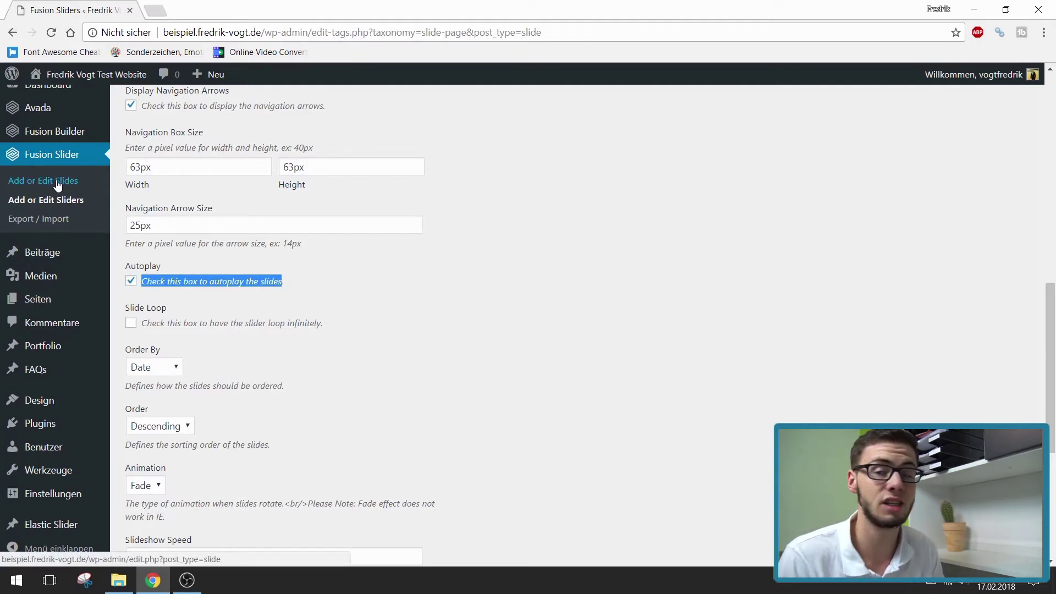
click(404, 368)
scroll(405, 354, down, 2)
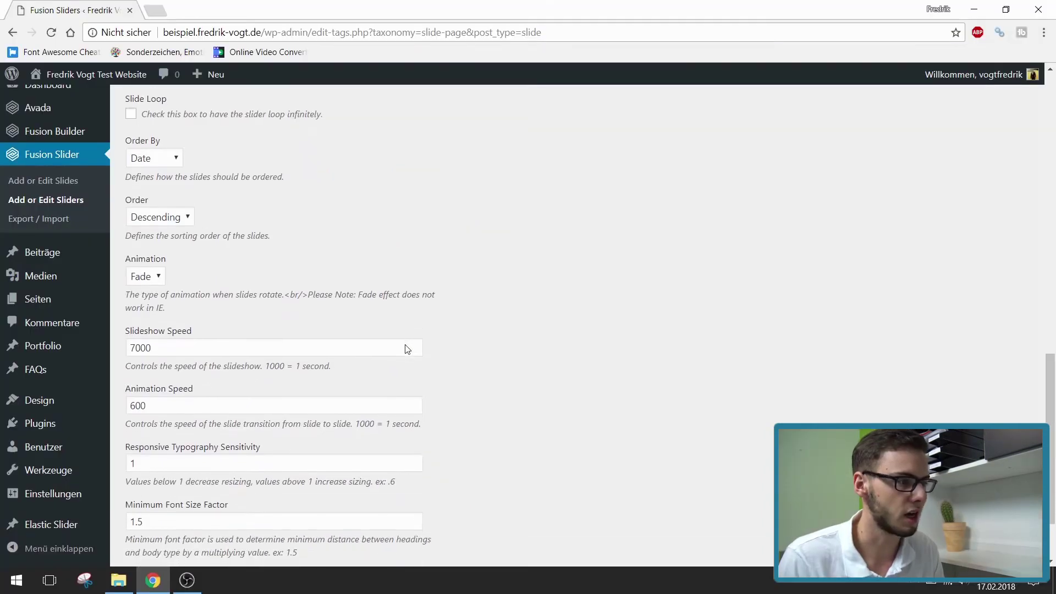
scroll(137, 299, down, 1)
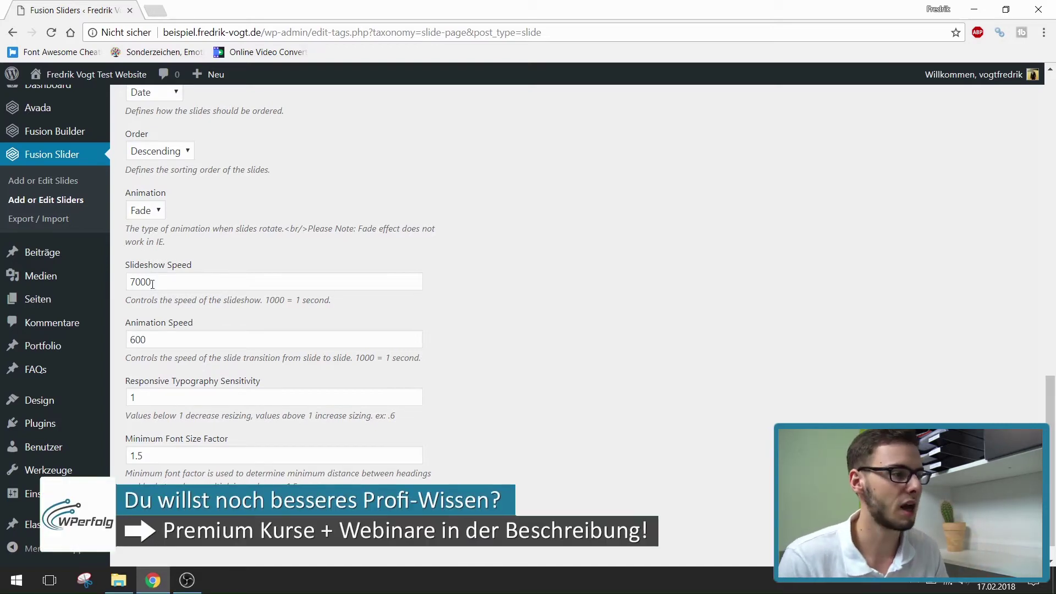
- Set the slideshow speed to 5000 and add the slider
drag(131, 282, 168, 284)
click(118, 305)
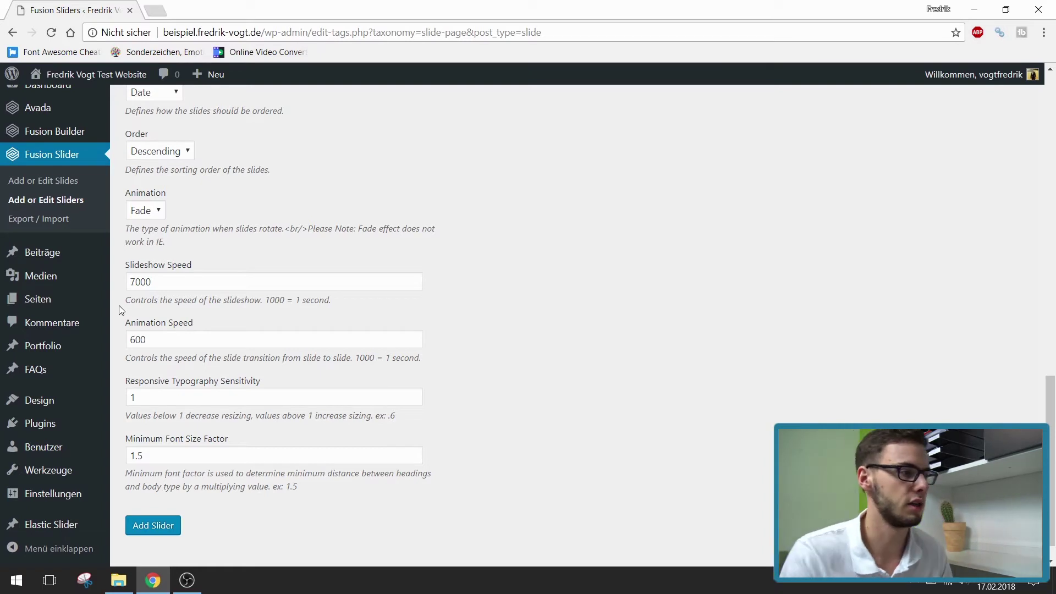
drag(136, 281, 119, 278)
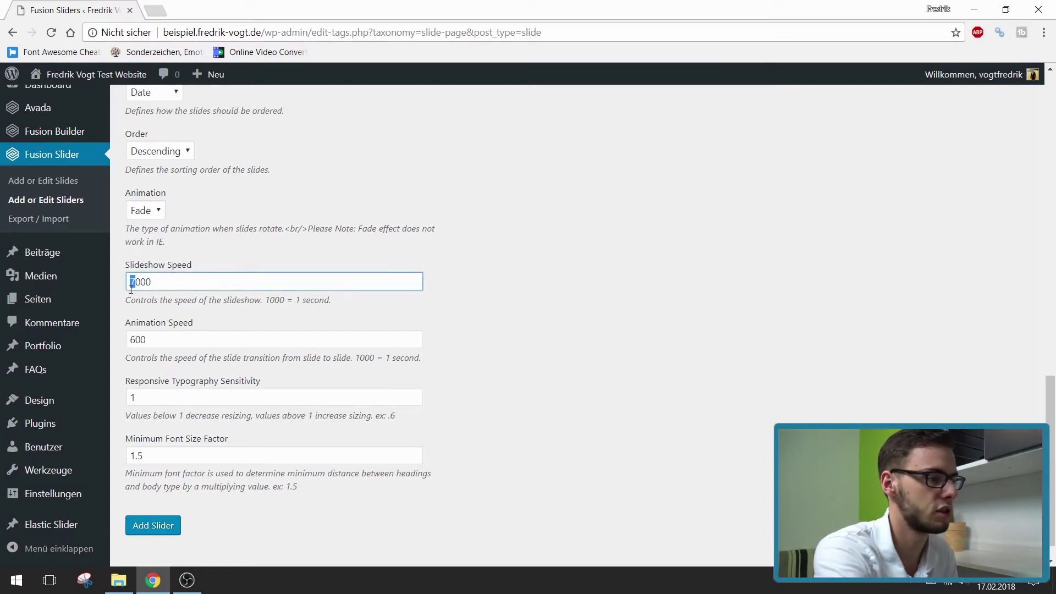
click(118, 302)
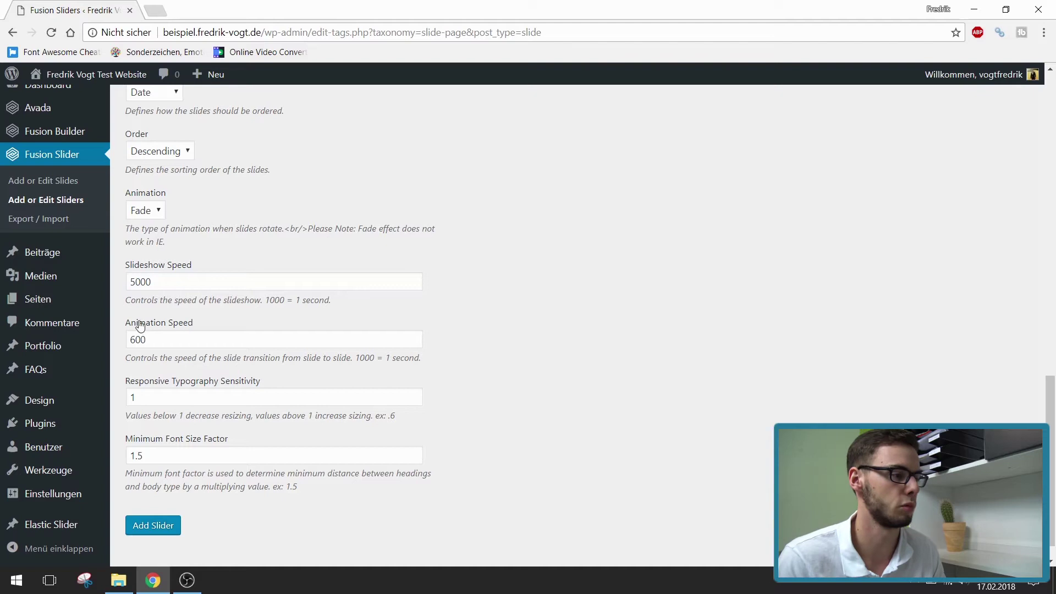
click(142, 528)
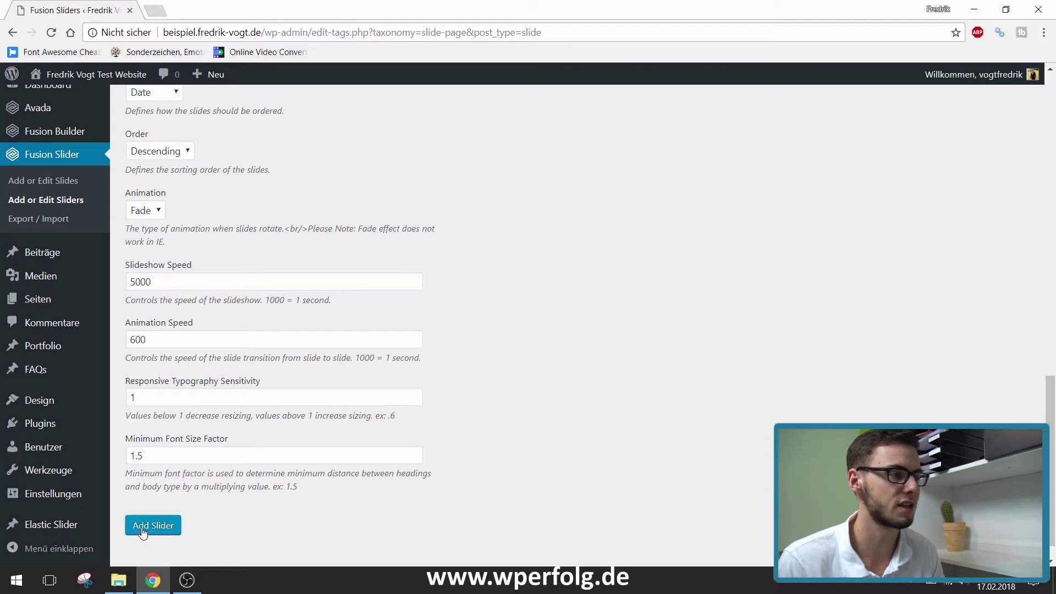
scroll(506, 477, up, 6)
scroll(504, 478, up, 8)
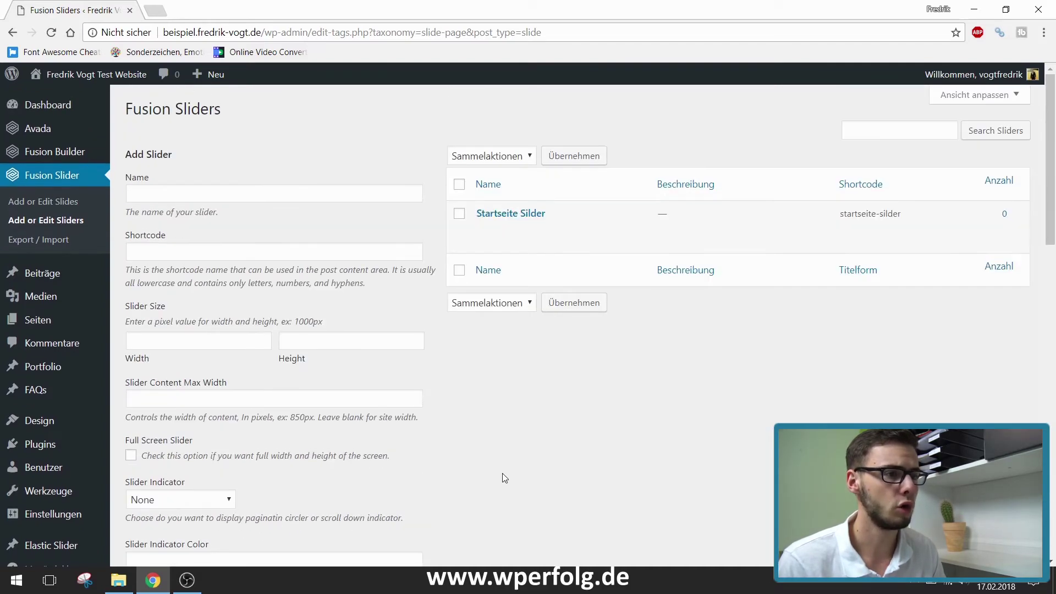
- Create a new Fusion slide titled "Bild 1" and keep Image as its background type
mouse_move(539, 211)
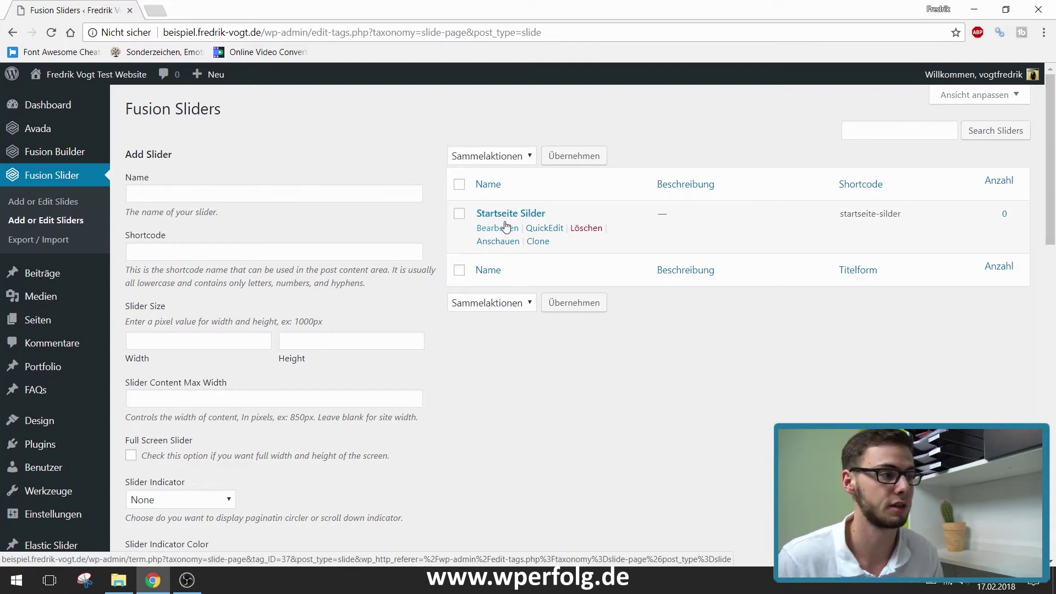
click(37, 208)
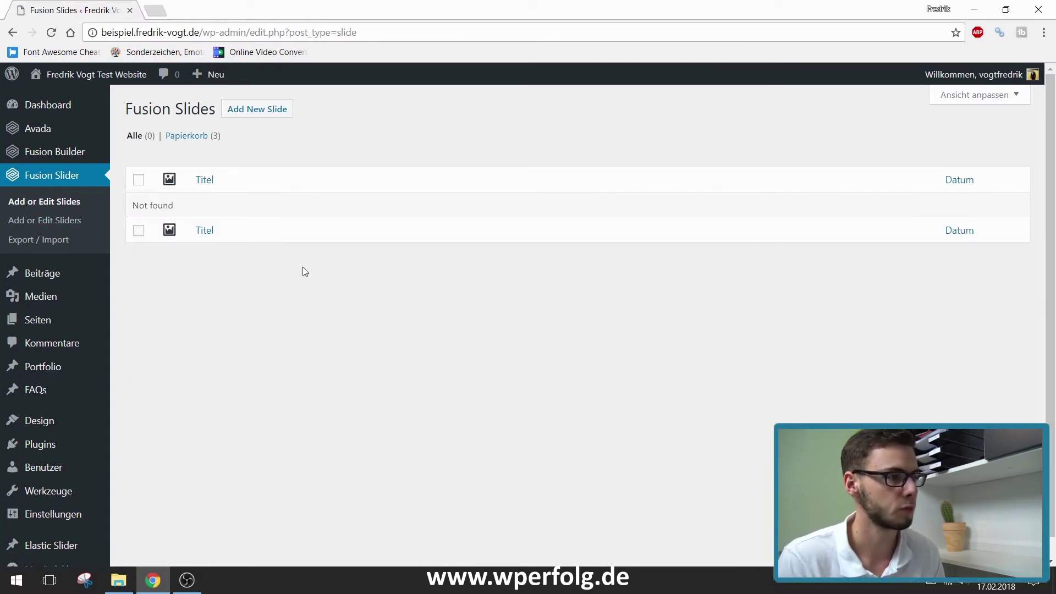
click(258, 109)
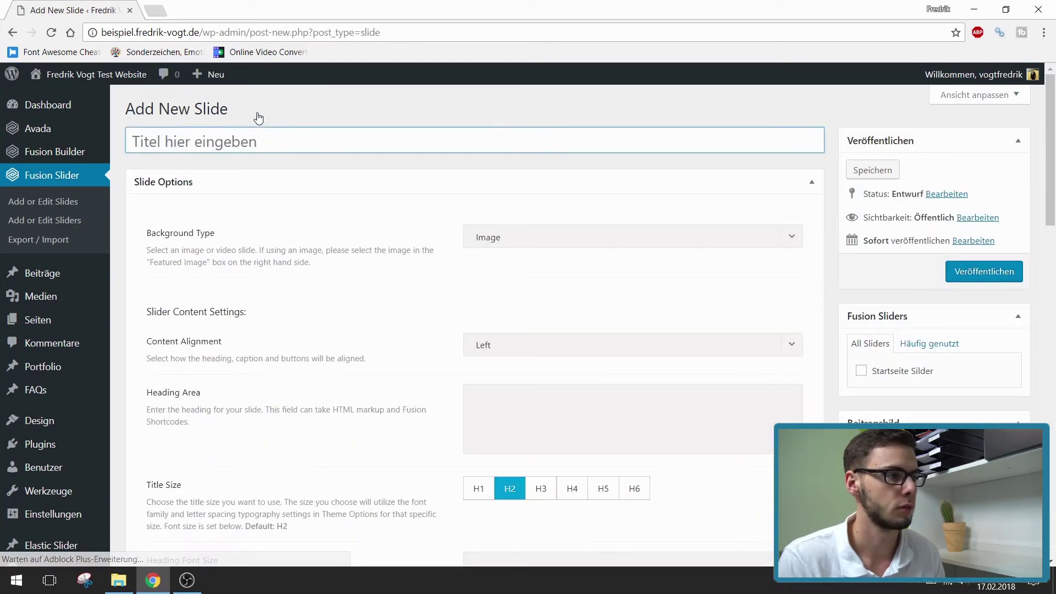
text(Bild)
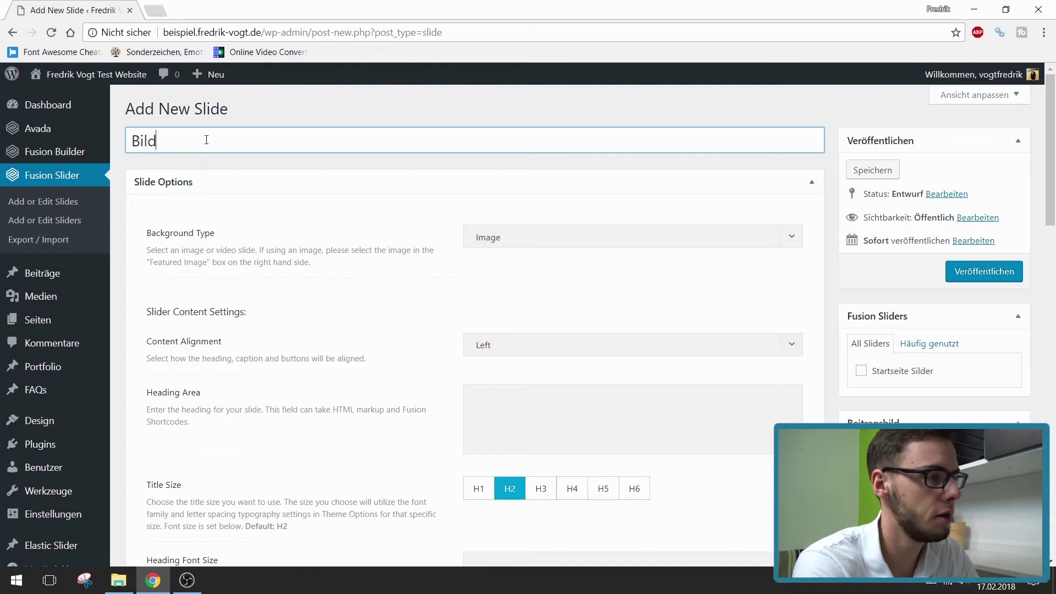
text( 1)
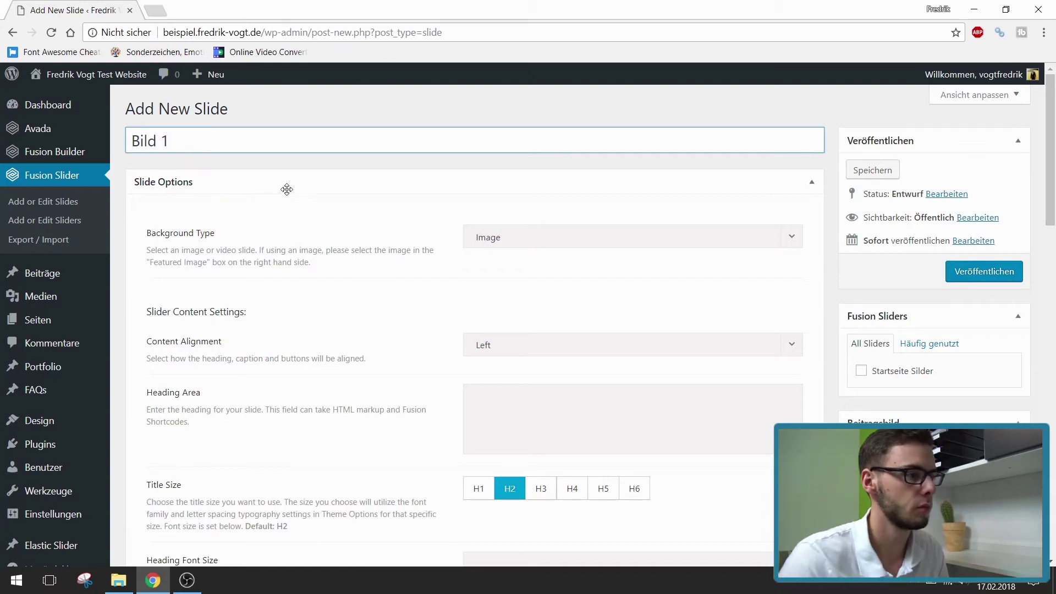
click(159, 280)
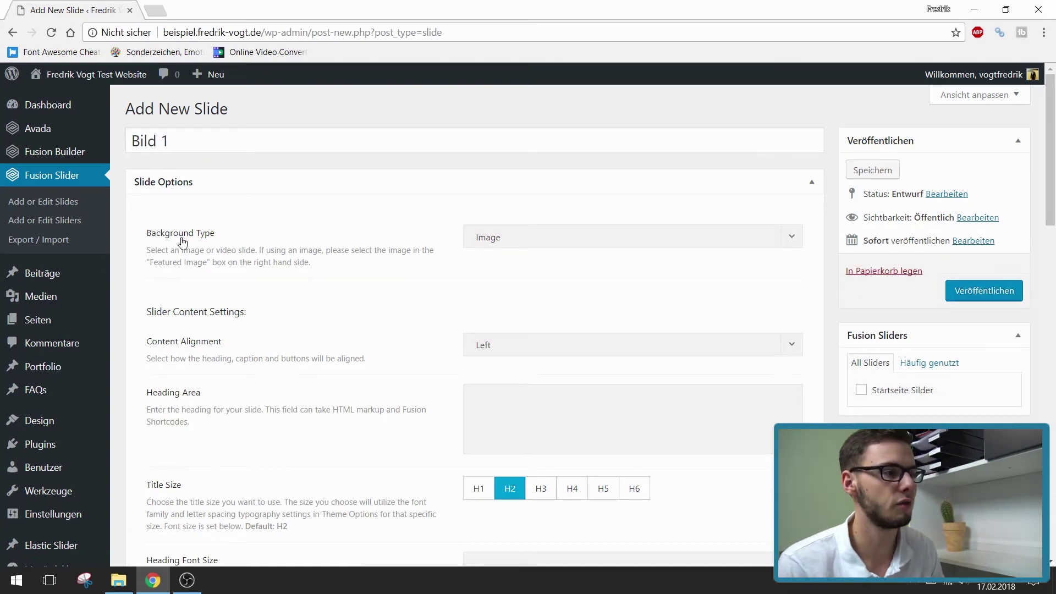
click(529, 237)
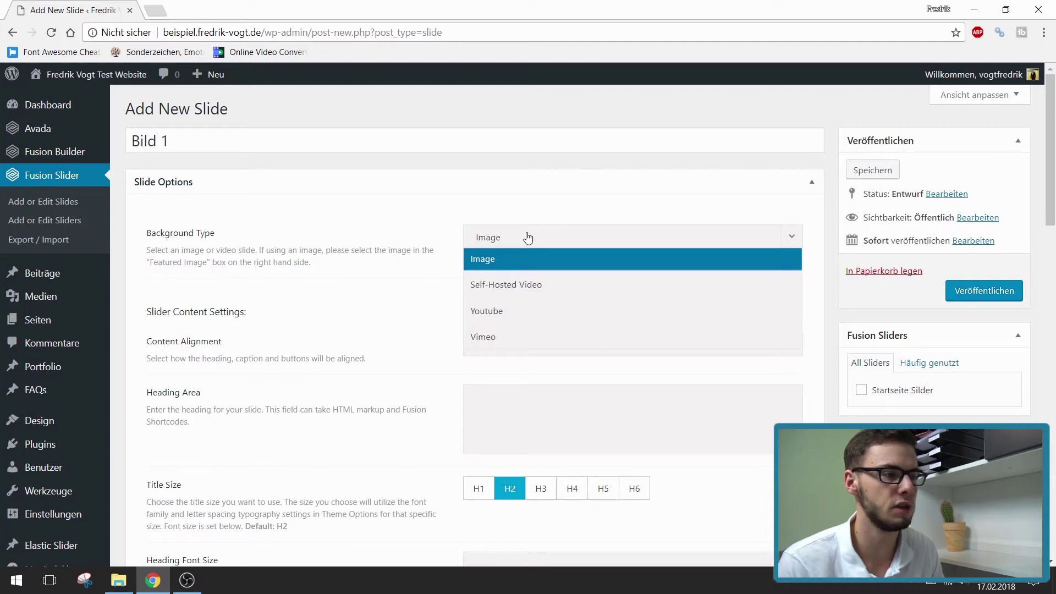
click(448, 222)
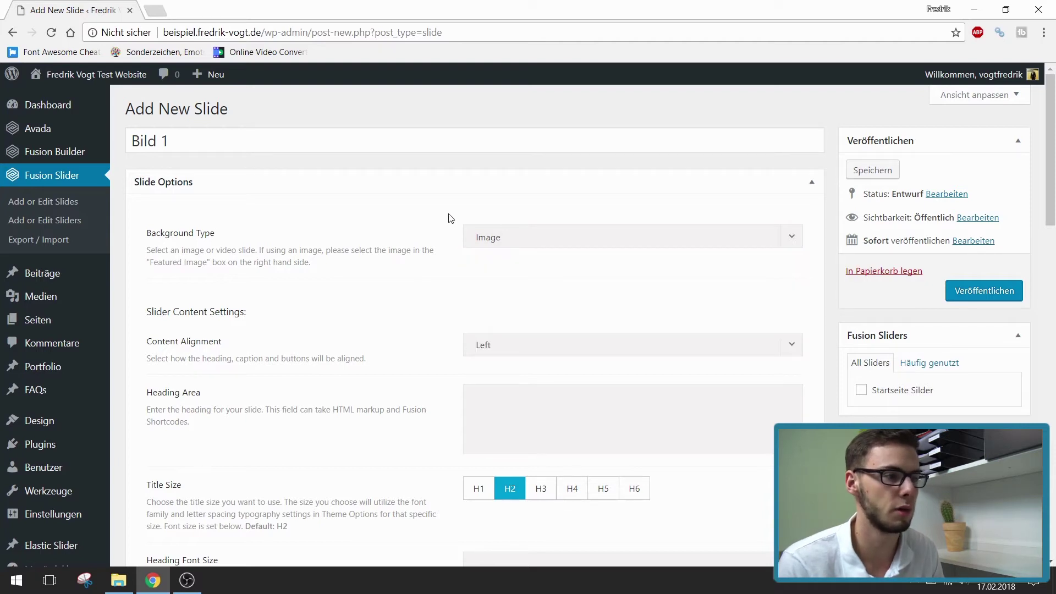
- Enter "WPerfolg" as the slide's heading and set the title size to H1
scroll(424, 310, down, 3)
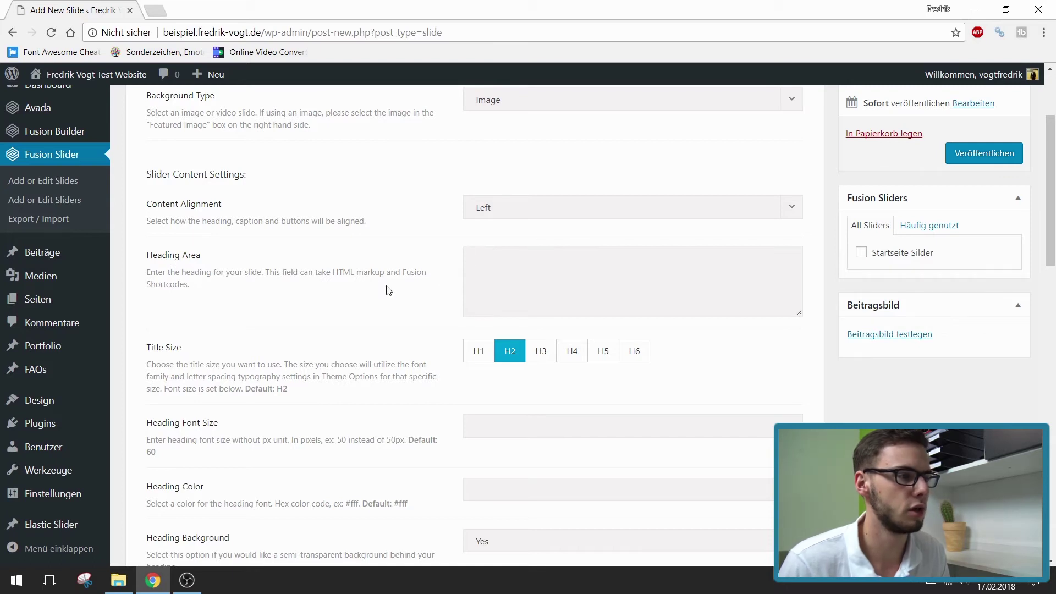
text(W)
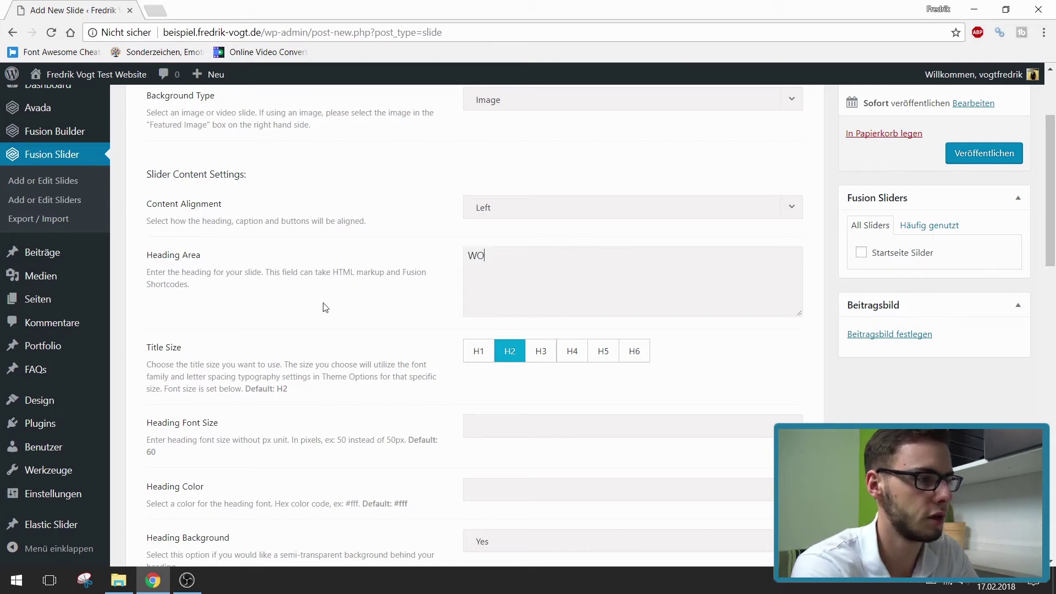
text(Perfolg)
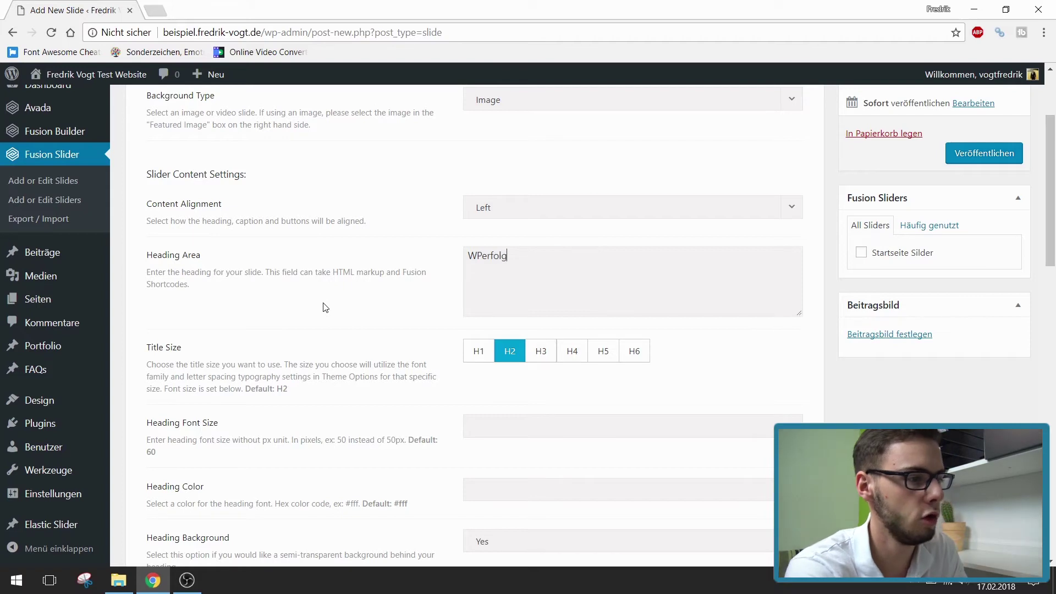
scroll(501, 233, down, 1)
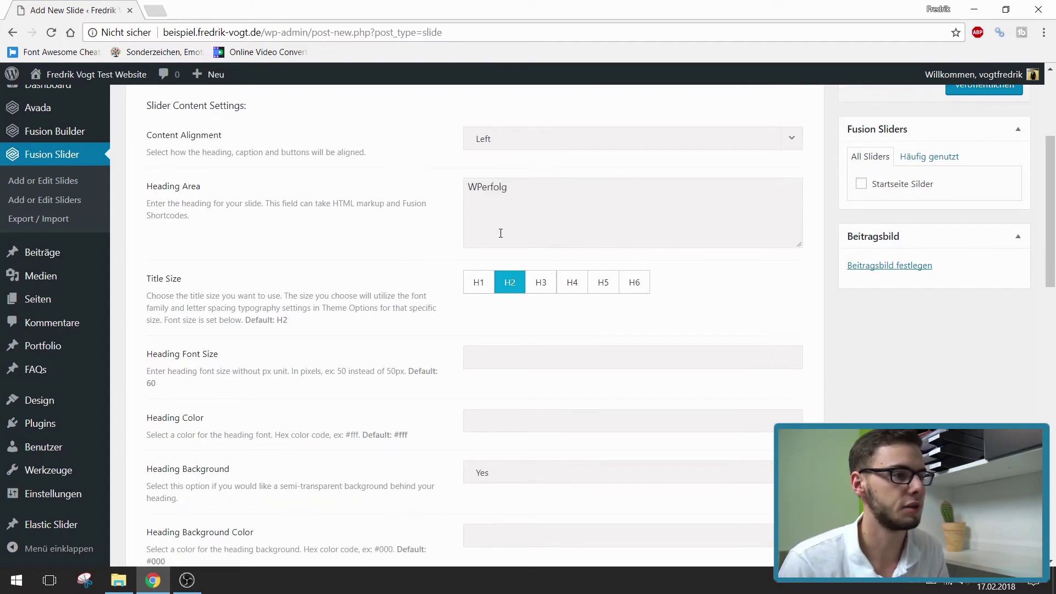
click(470, 287)
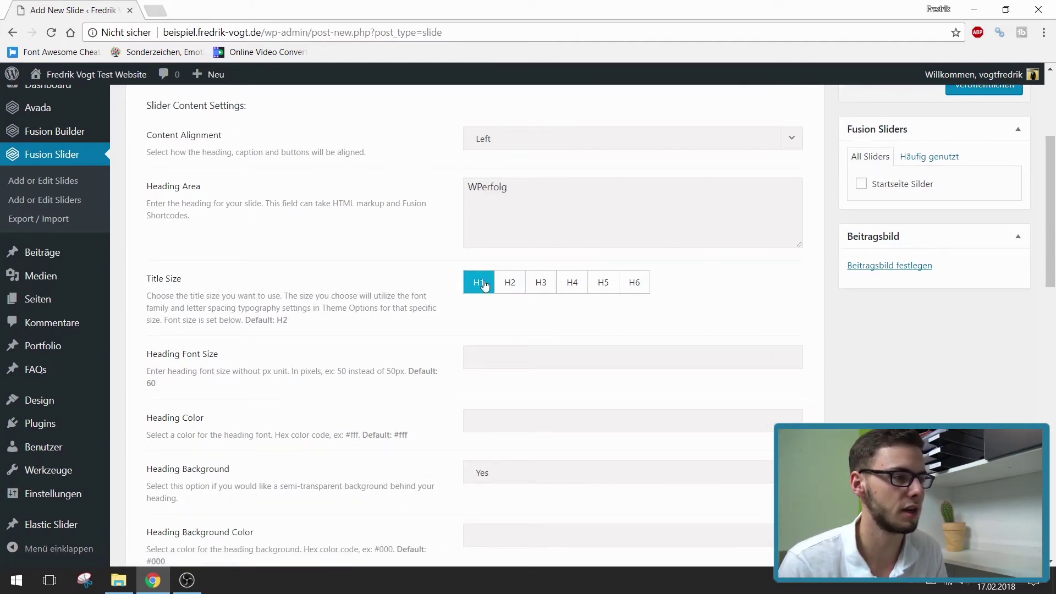
- Set the slide heading's title size to H2 and its font size to 40
click(510, 284)
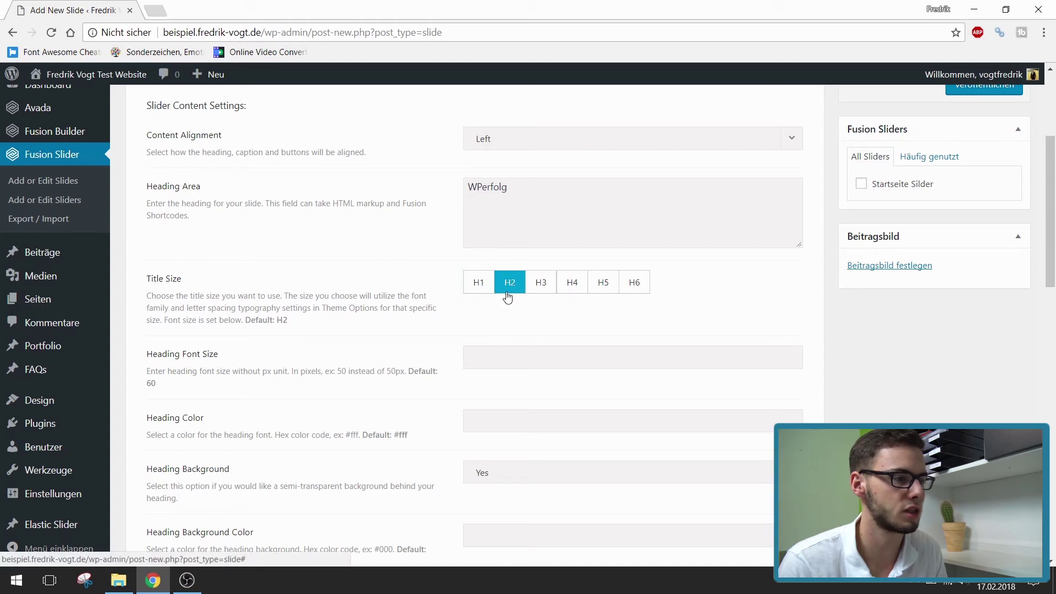
scroll(467, 292, down, 1)
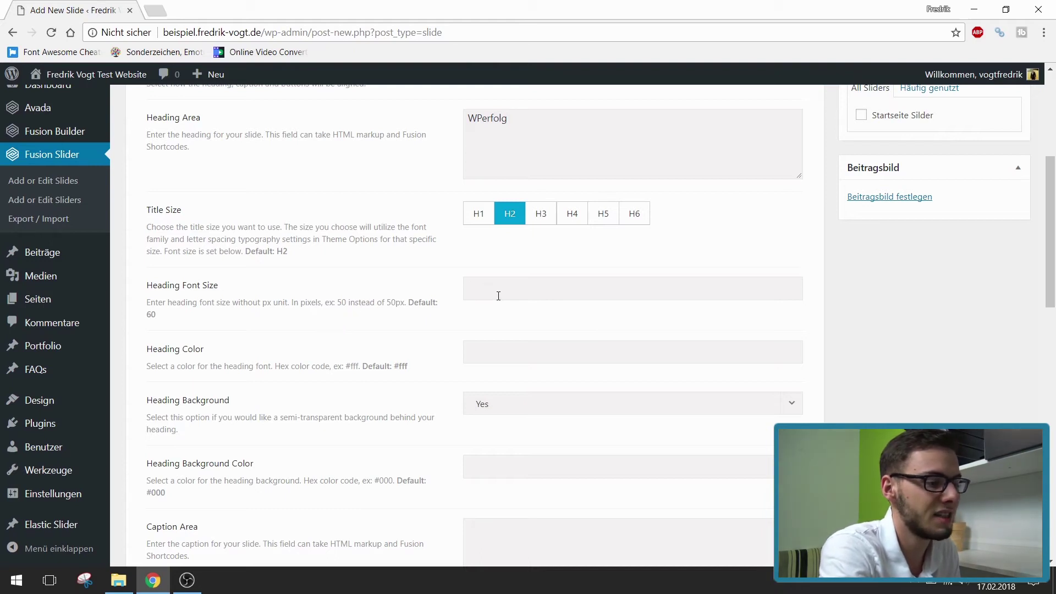
text(40)
scroll(455, 327, down, 2)
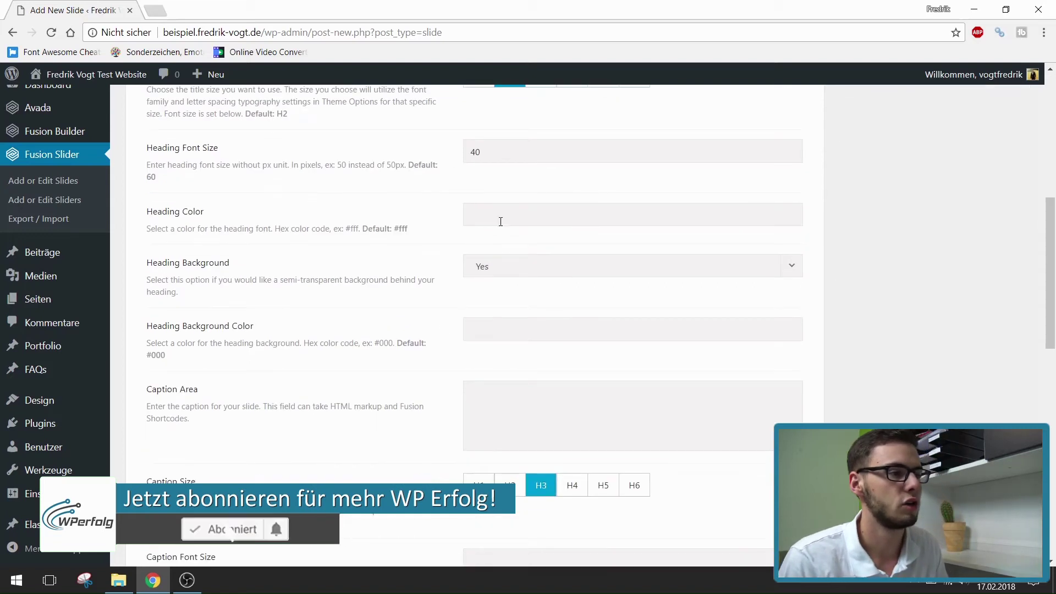
click(466, 214)
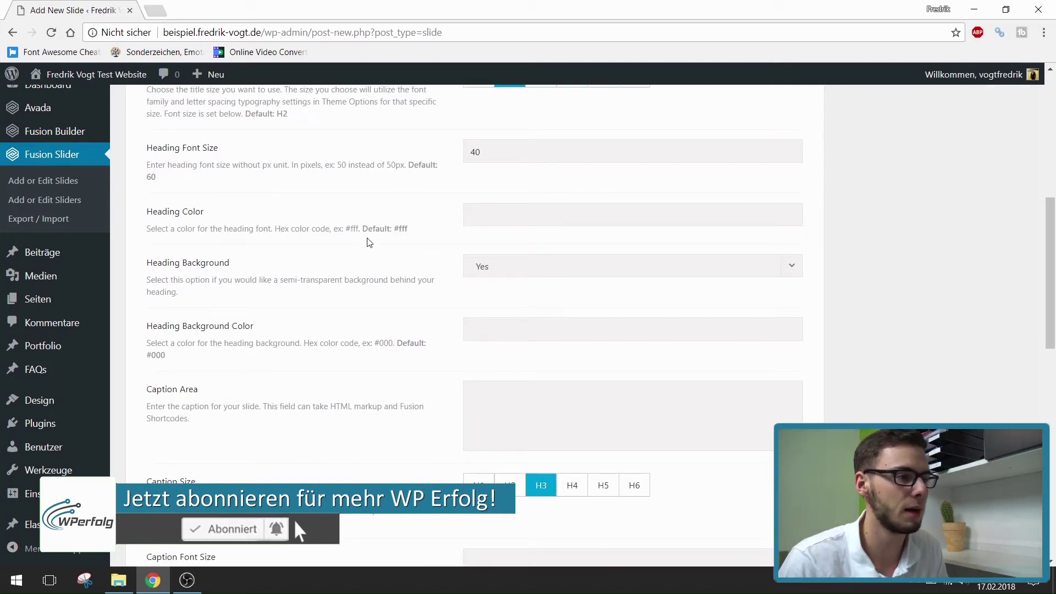
drag(345, 228, 360, 228)
click(486, 216)
text(#000)
key(BackSpace)
key(BackSpace)
key(BackSpace)
key(BackSpace)
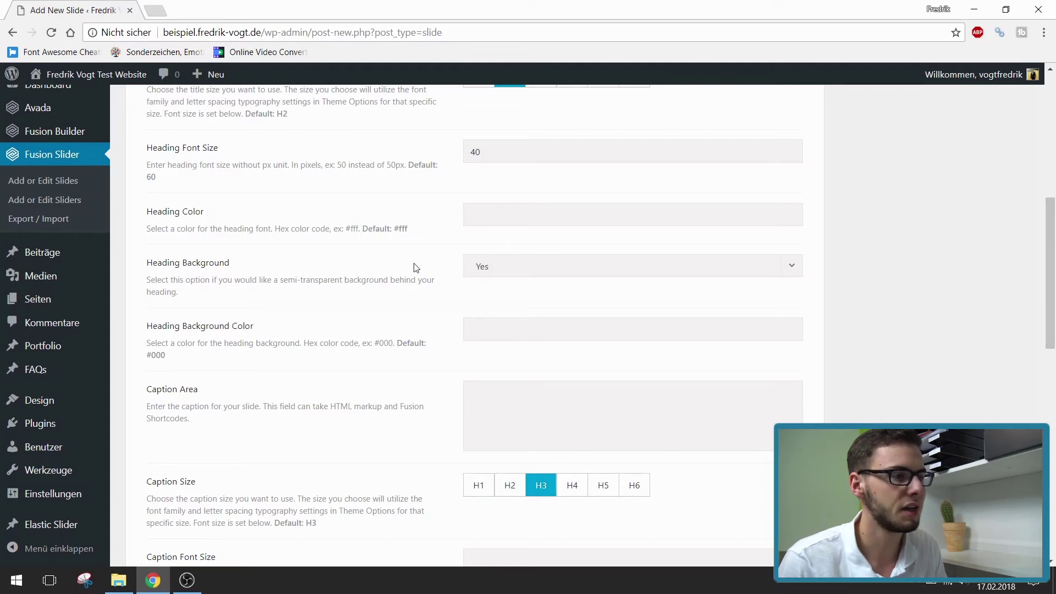
- Review the heading background choices and the default heading background color
click(483, 269)
click(481, 270)
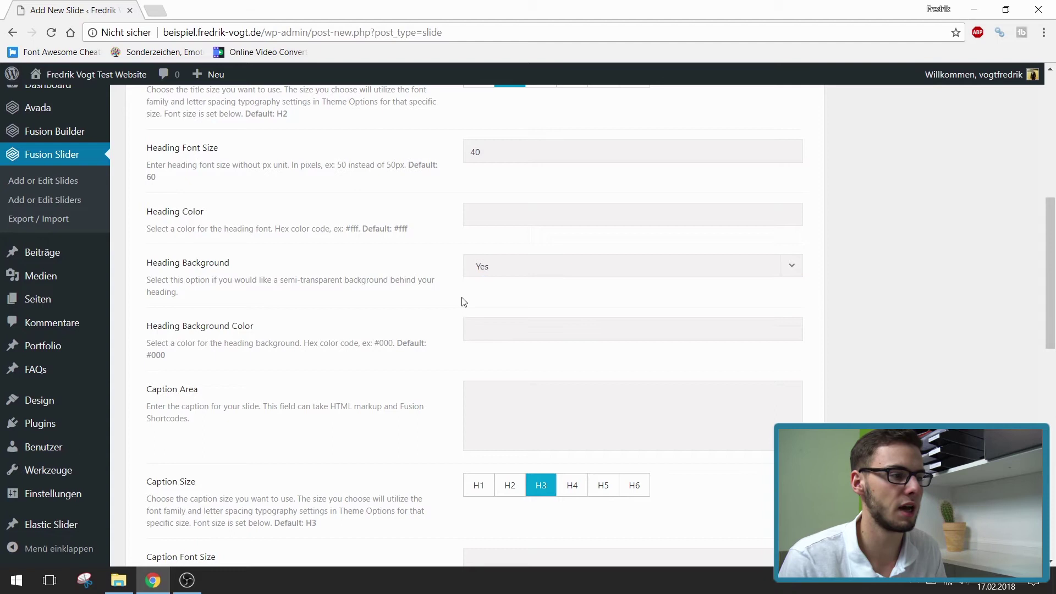
scroll(451, 312, down, 1)
scroll(451, 312, down, 1)
double_click(159, 285)
click(207, 292)
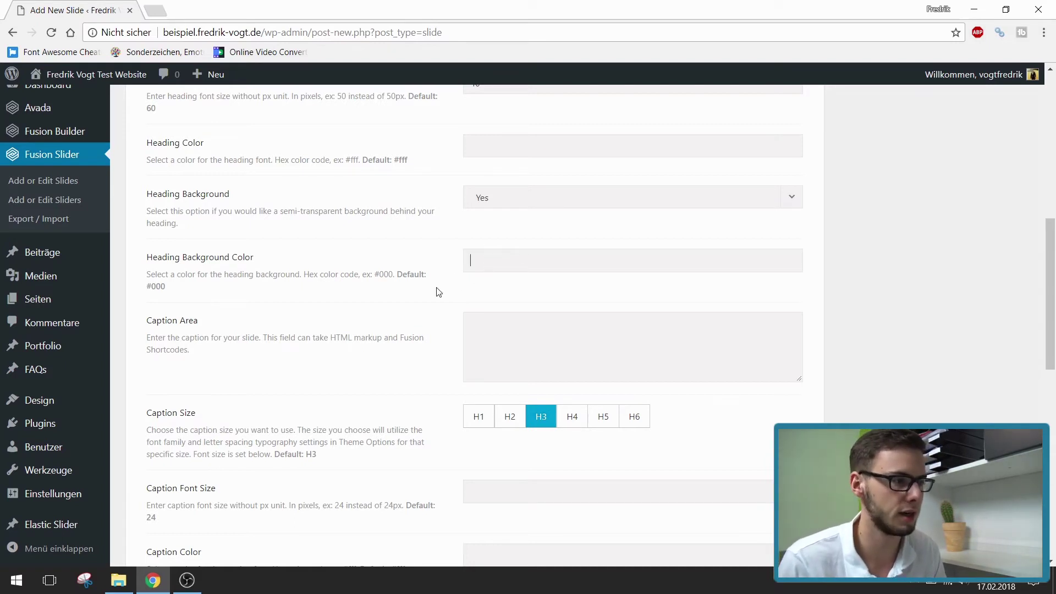
- Enter "Bessere Websites. Viele Besucher. Mehr WPerfolg" as the slide's caption
scroll(436, 292, down, 1)
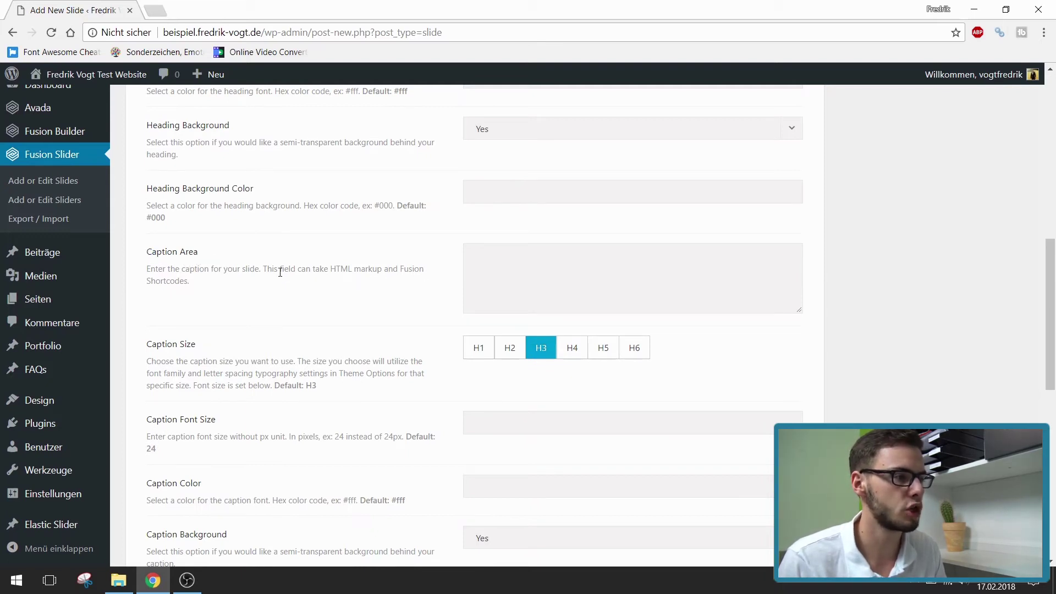
scroll(521, 282, up, 8)
scroll(450, 298, down, 7)
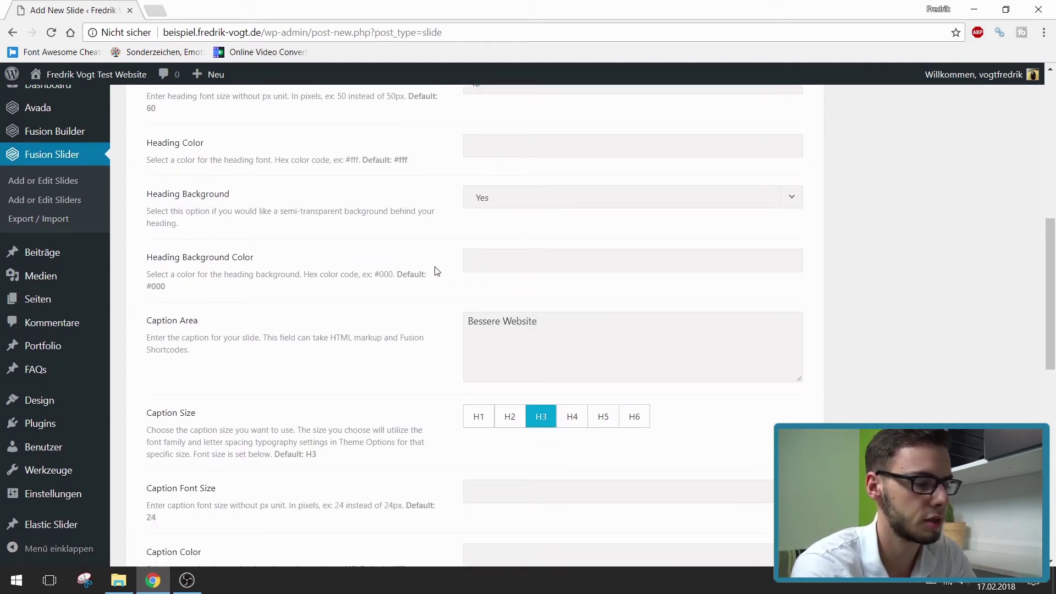
text(Besucher)
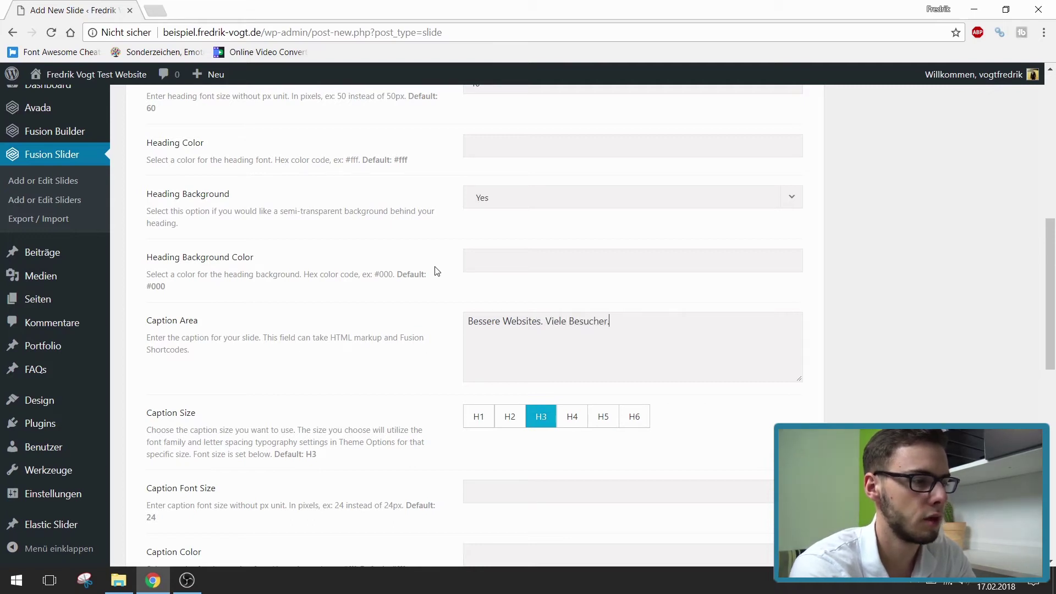
text(. Mehr WPerfolg)
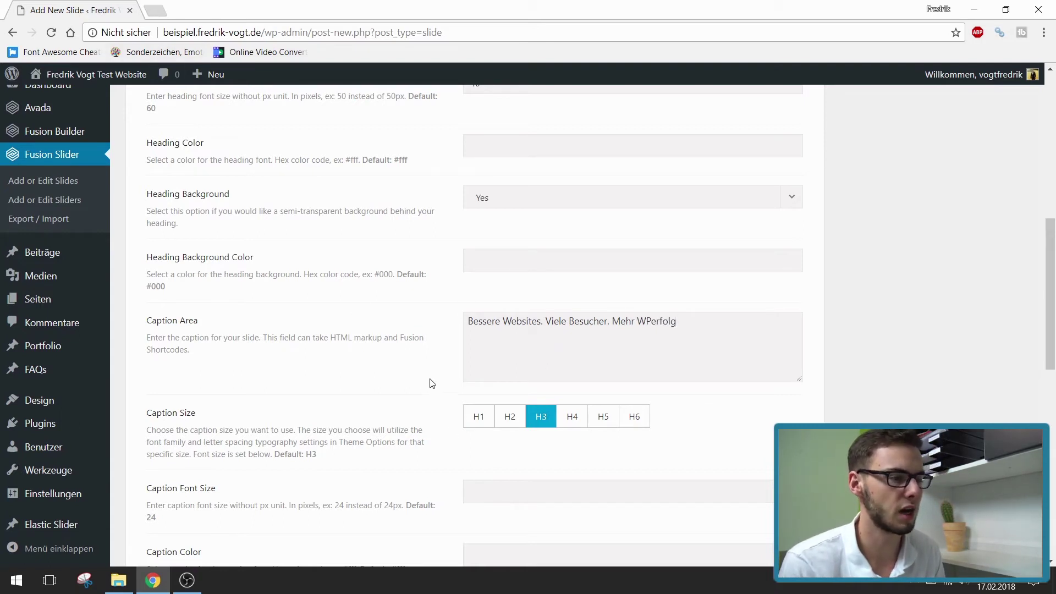
- Set the caption font size to 20px and the heading font size to 40px
scroll(446, 375, down, 1)
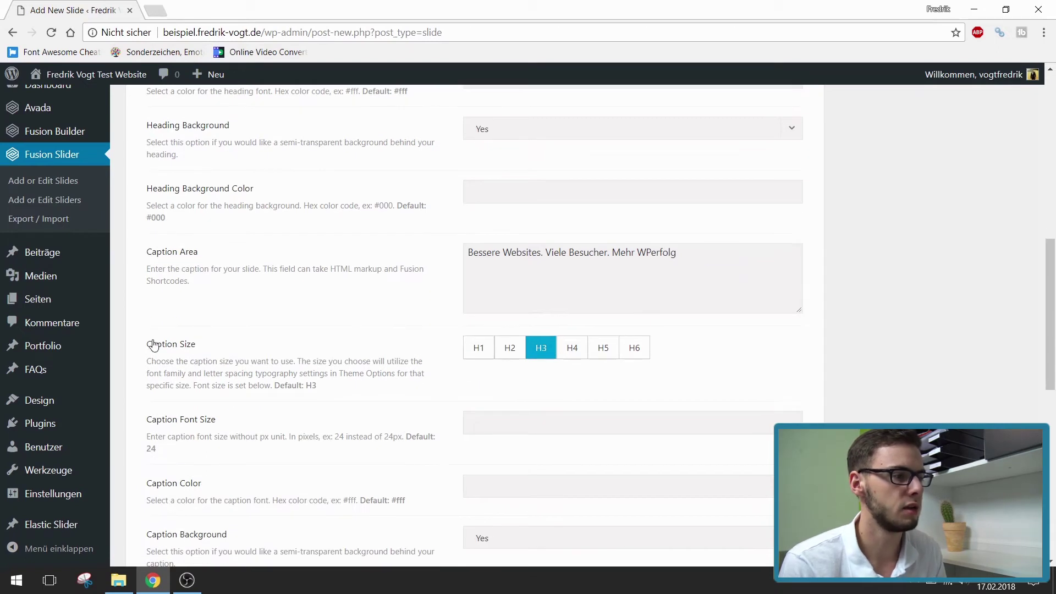
scroll(429, 391, down, 1)
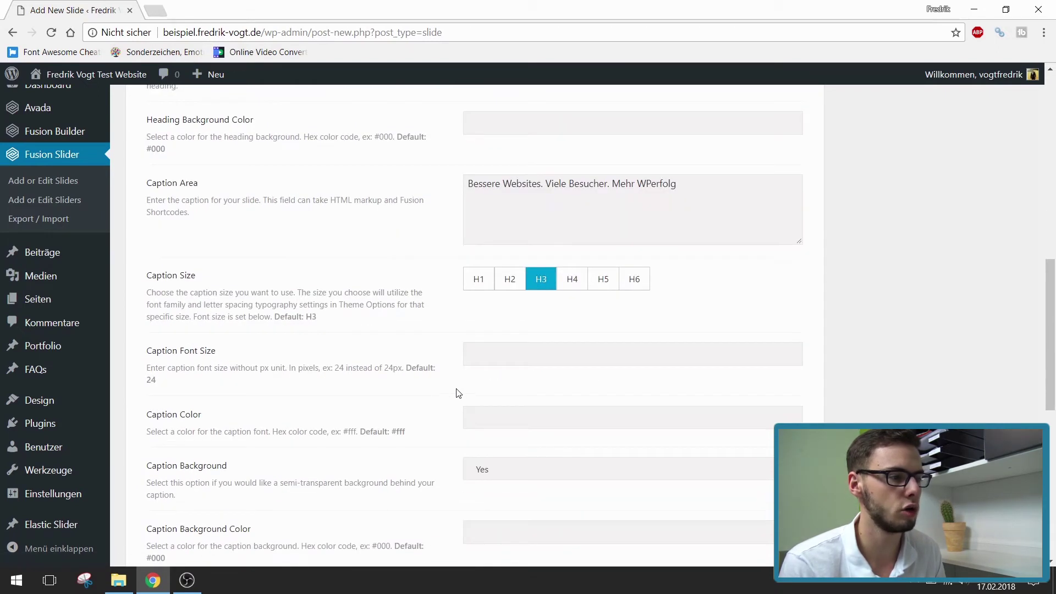
scroll(352, 347, down, 1)
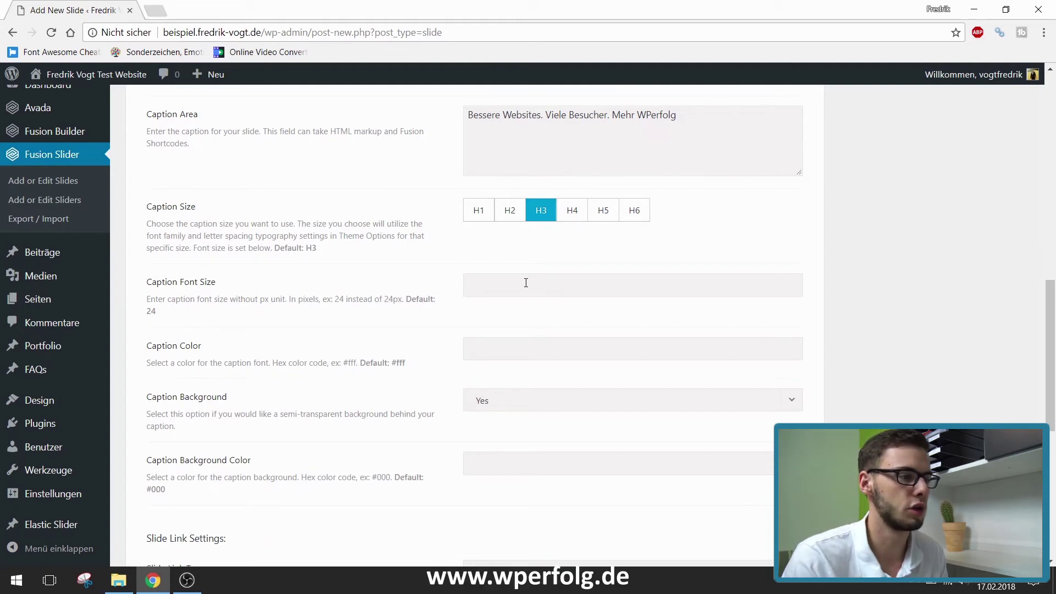
text(20)
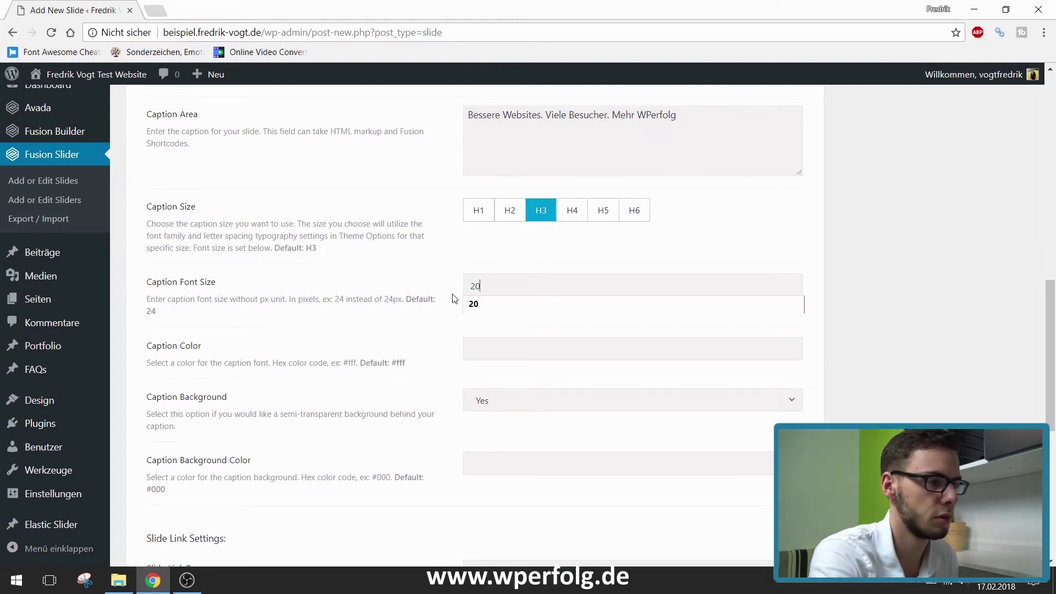
key(Escape)
scroll(449, 330, up, 7)
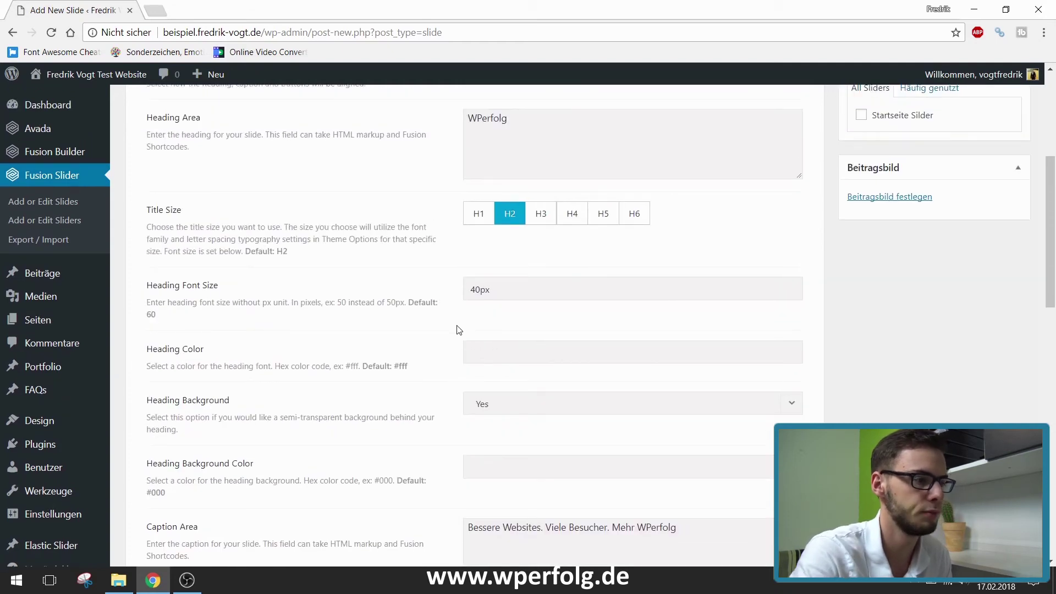
scroll(453, 330, down, 8)
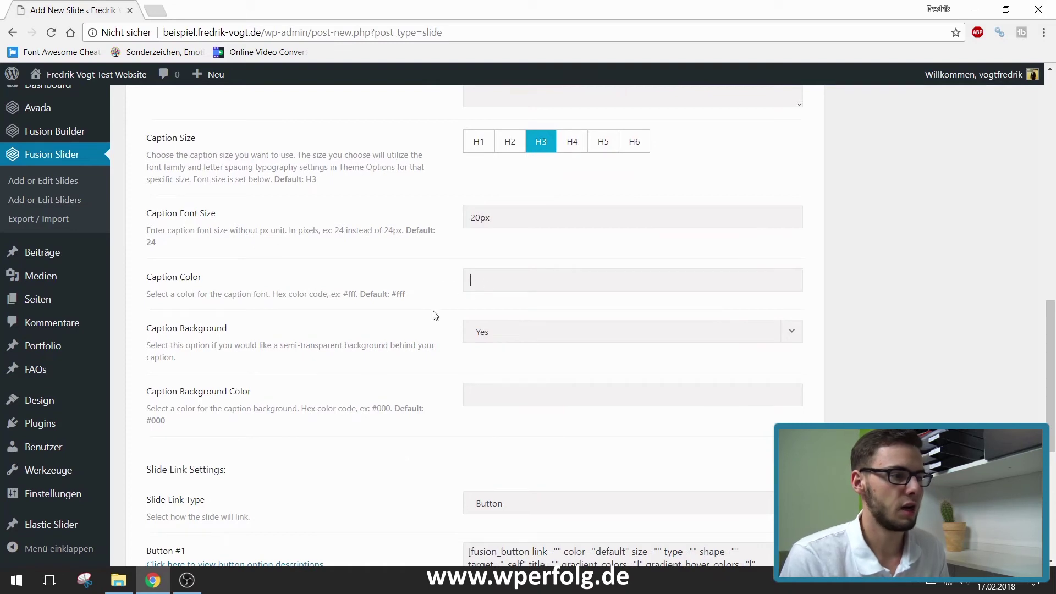
- Review the slide's caption color, caption background and caption background color settings
scroll(448, 311, down, 1)
click(494, 272)
click(497, 285)
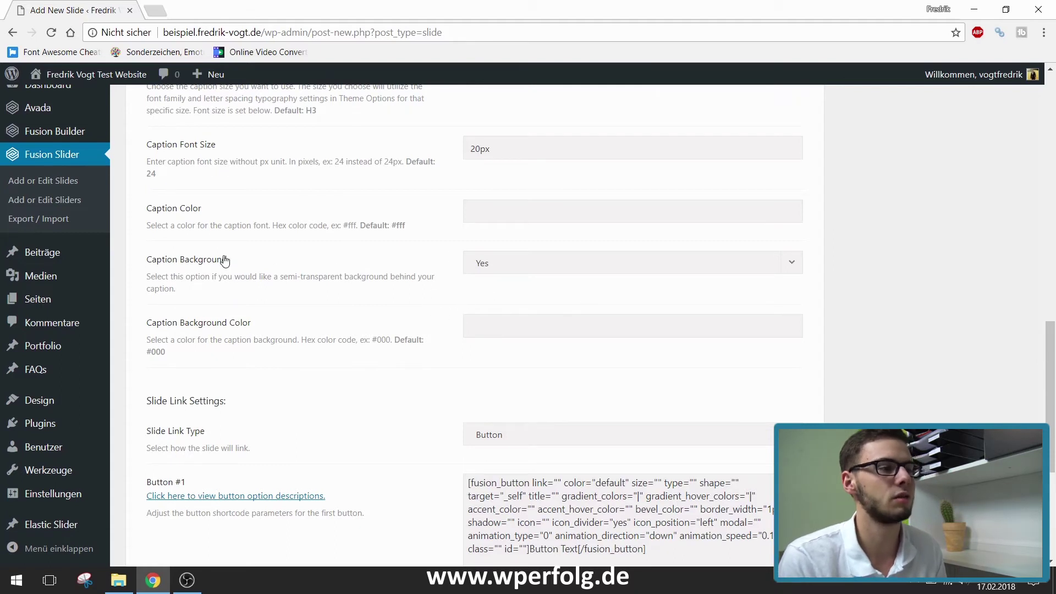
drag(184, 289, 147, 275)
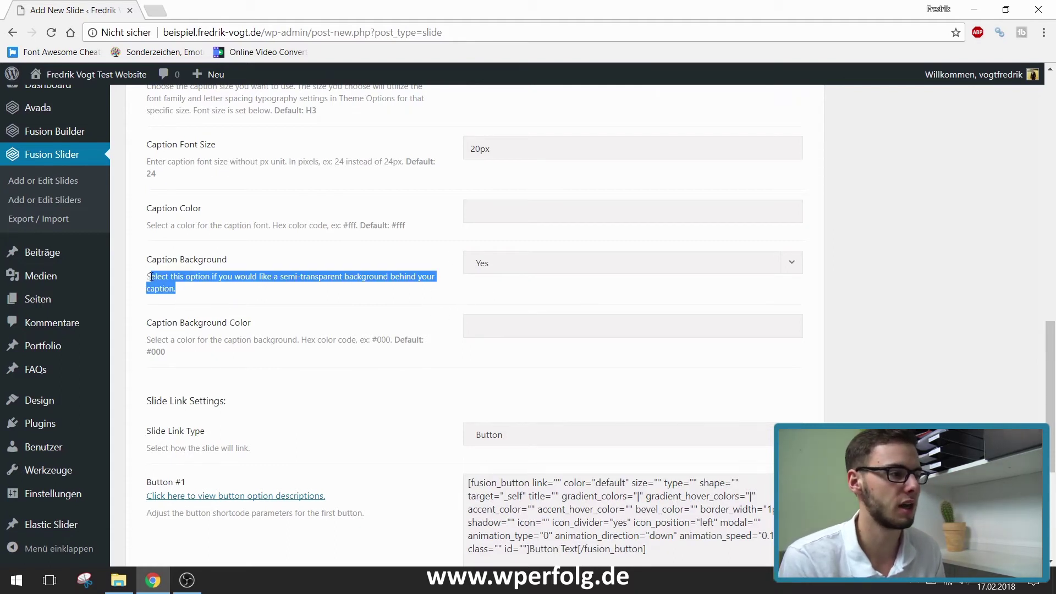
click(420, 299)
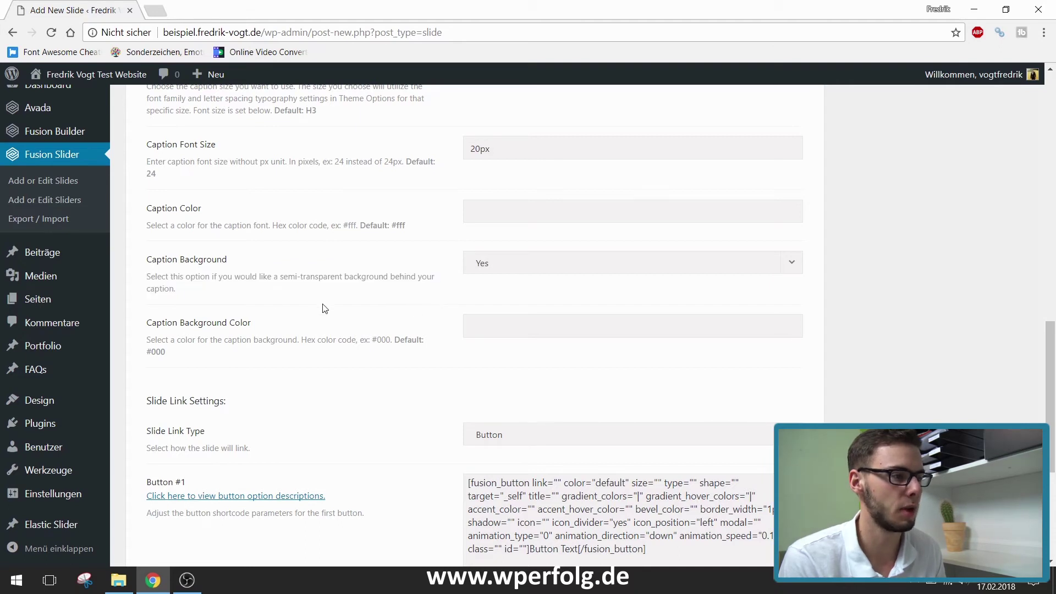
scroll(318, 275, down, 1)
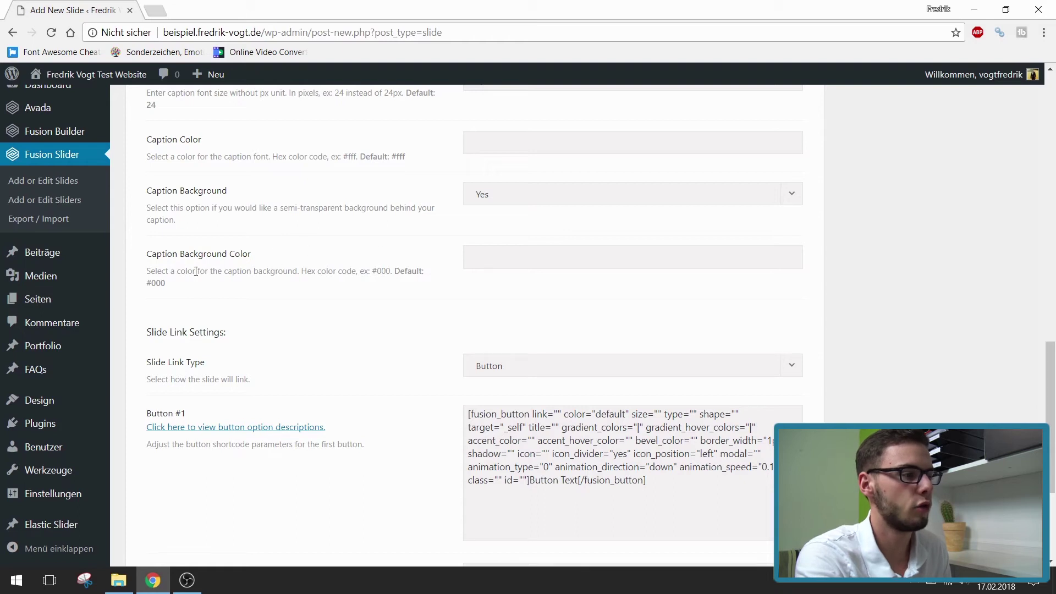
drag(167, 287, 146, 283)
click(231, 302)
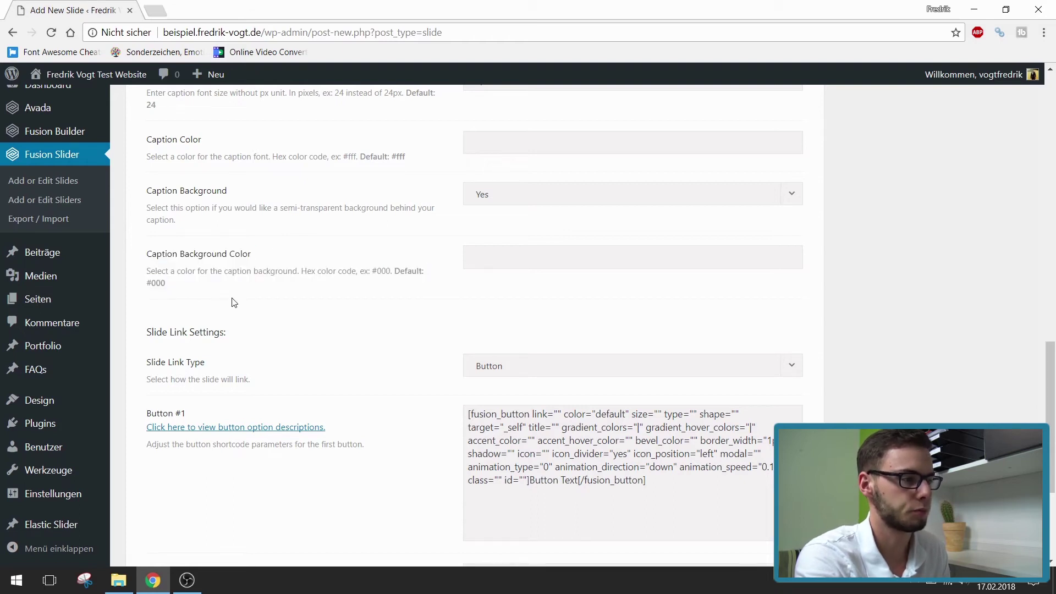
- Check the available slide link types in the slide link settings and keep Button
scroll(323, 335, down, 1)
scroll(322, 335, down, 1)
drag(152, 199, 225, 199)
click(225, 199)
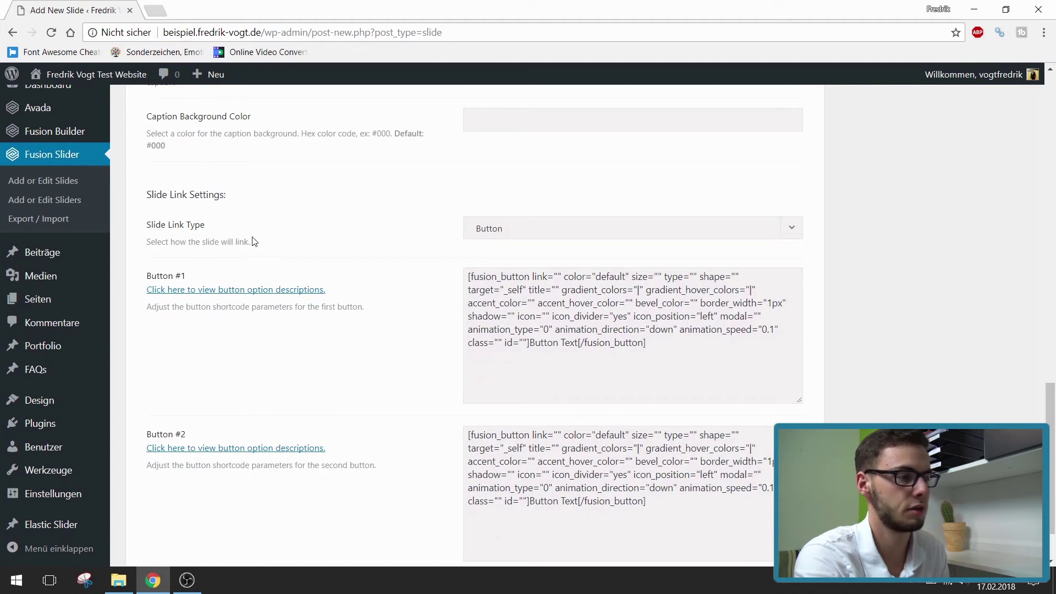
click(512, 238)
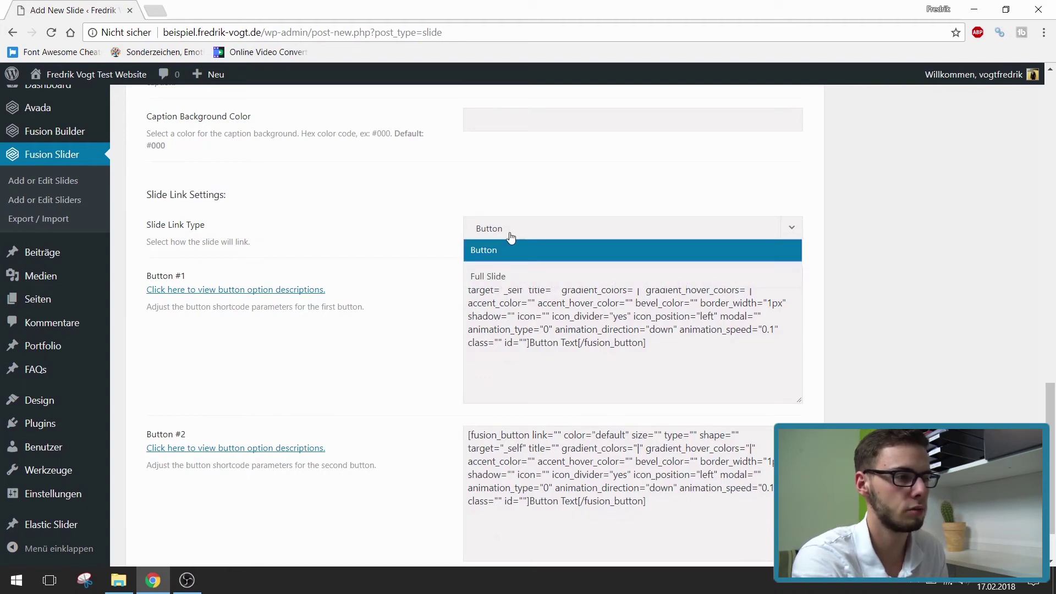
click(411, 233)
- Delete the whole shortcode of Button #2 so that the slide has only one button
scroll(514, 426, down, 2)
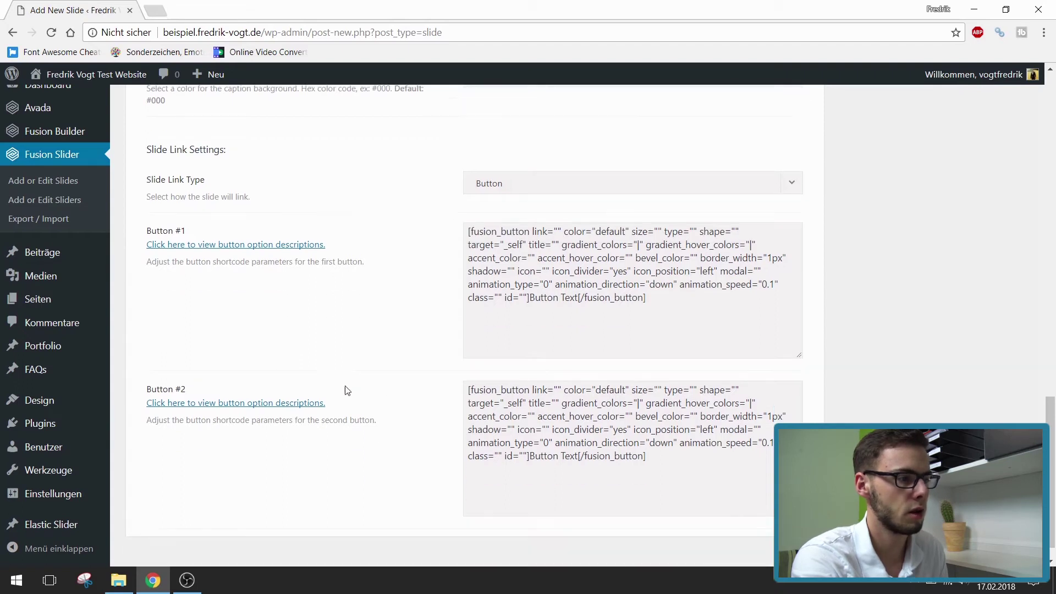
drag(718, 438, 452, 352)
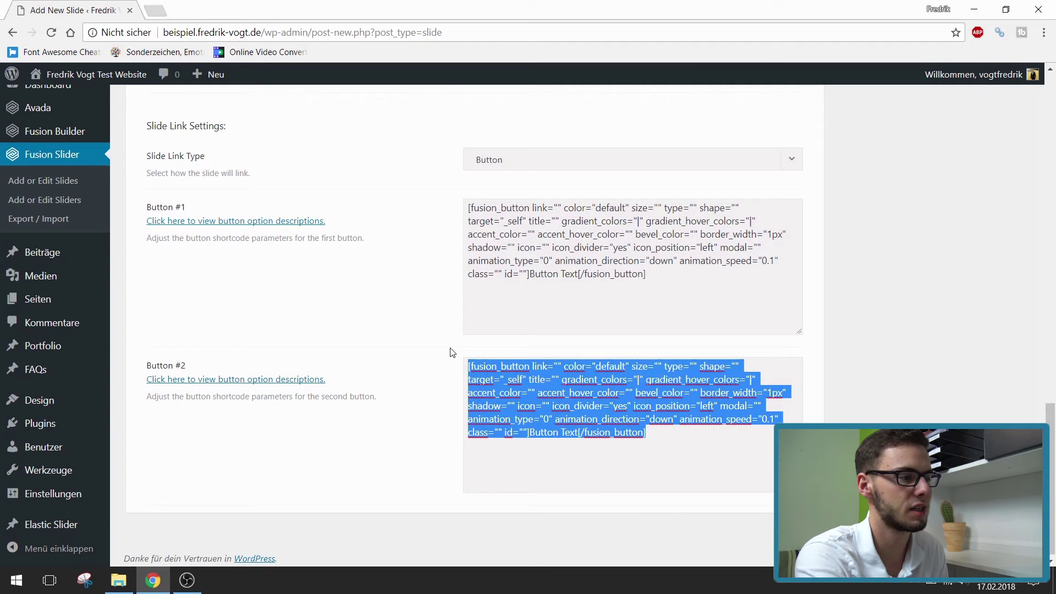
key(BackSpace)
scroll(437, 358, up, 2)
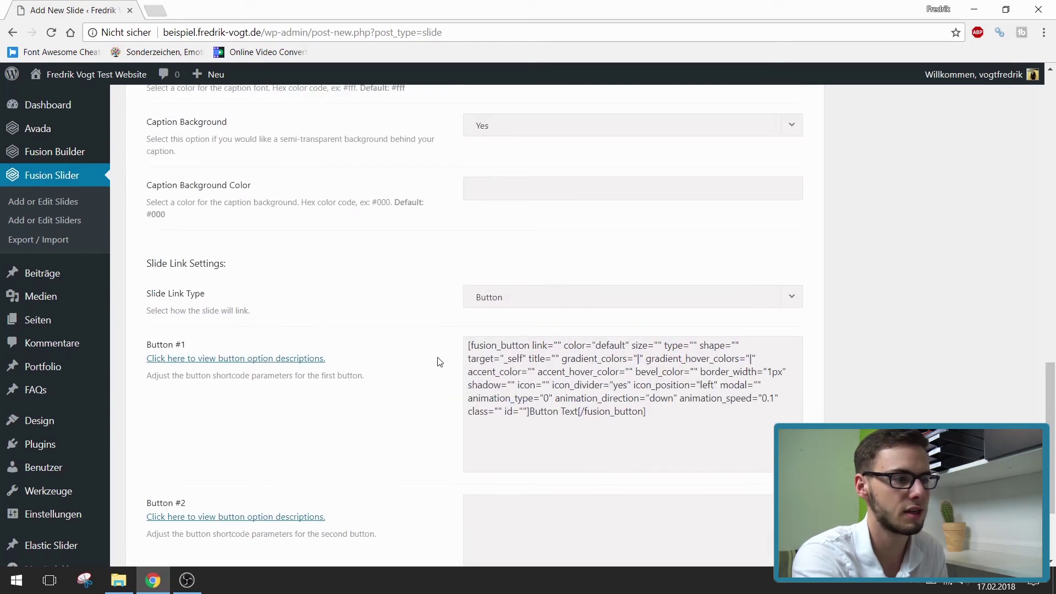
click(556, 344)
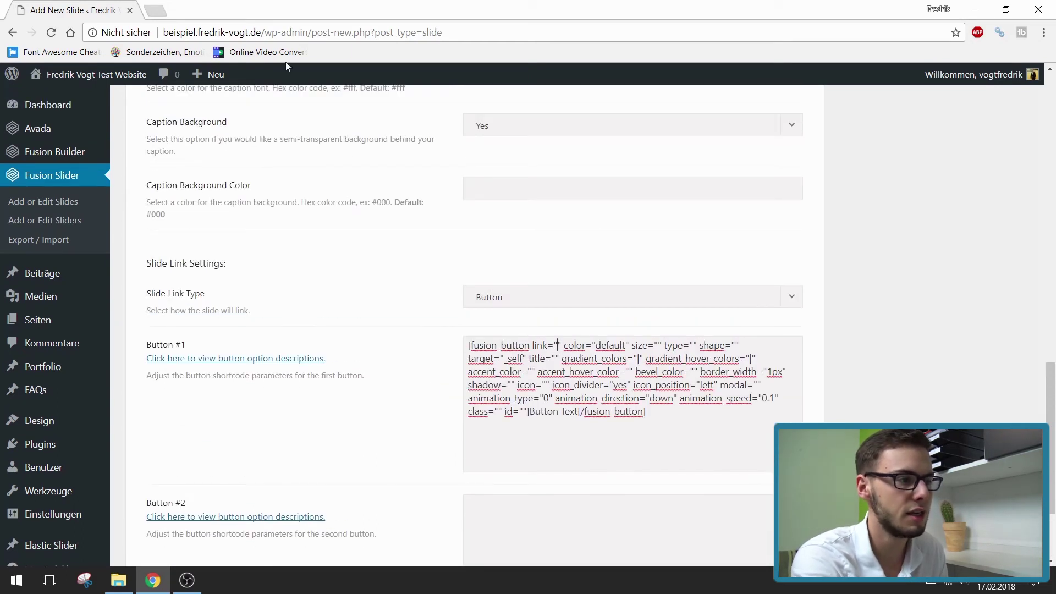
click(165, 8)
text(wp)
key(Down)
key(Return)
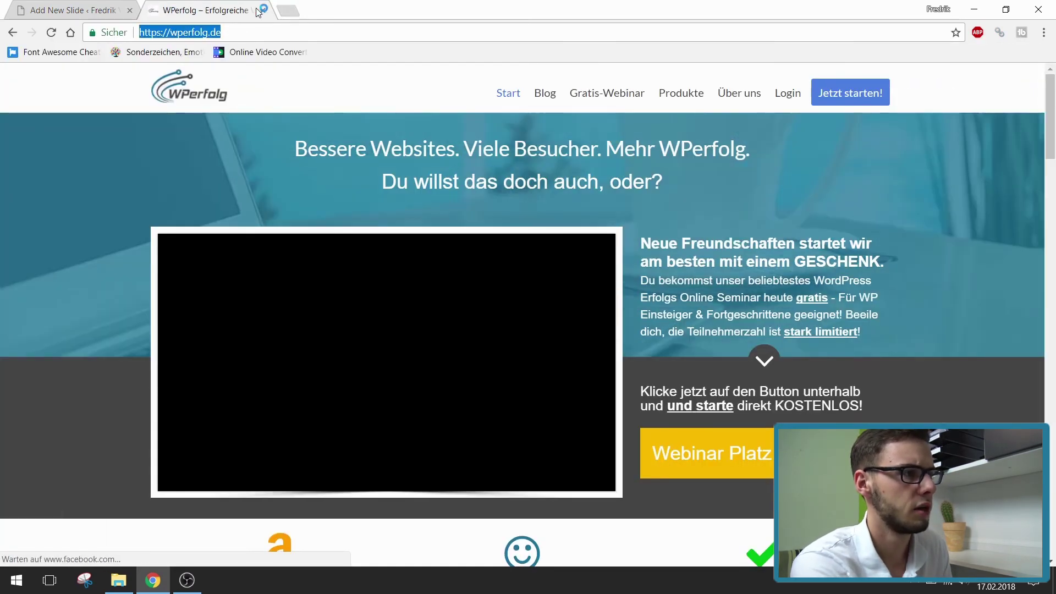
click(258, 12)
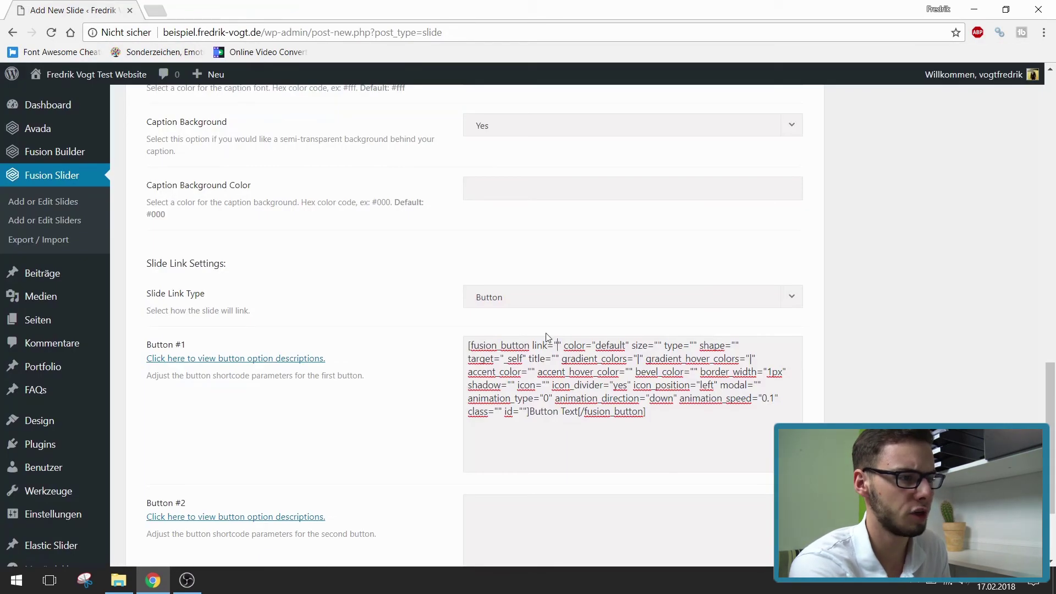
text(https://wperfolg.de/)
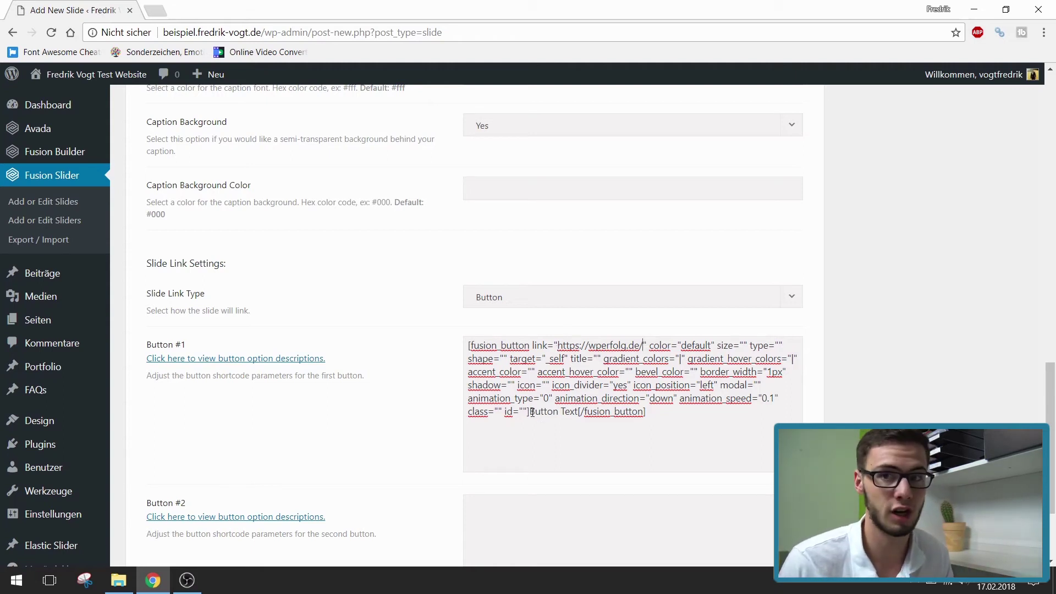
- Replace the button text in Button #1's shortcode with "Jetzt Geschenk sichern!"
drag(532, 412, 574, 409)
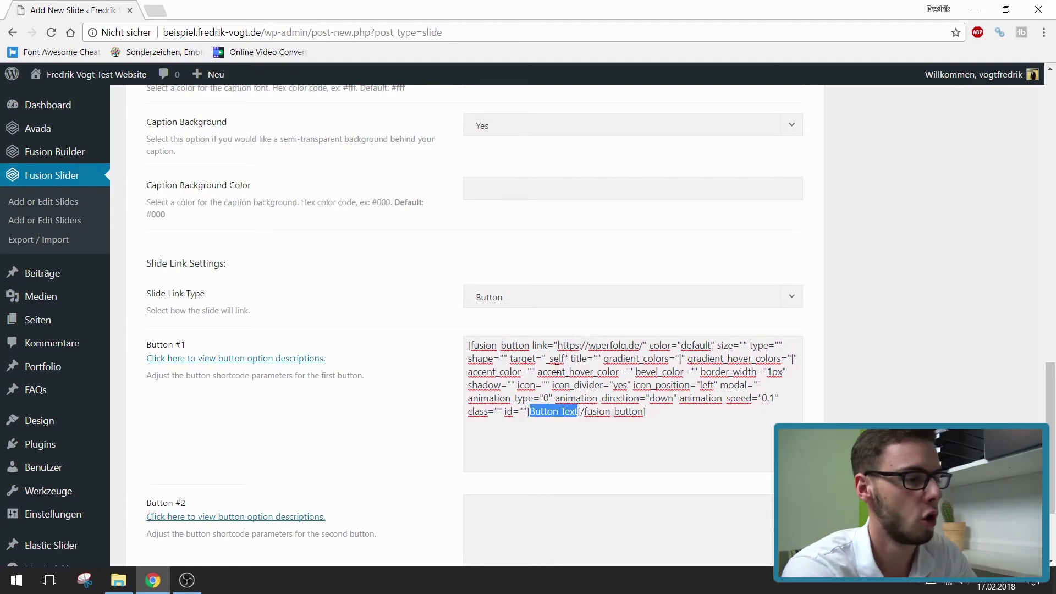
text(Jetzt)
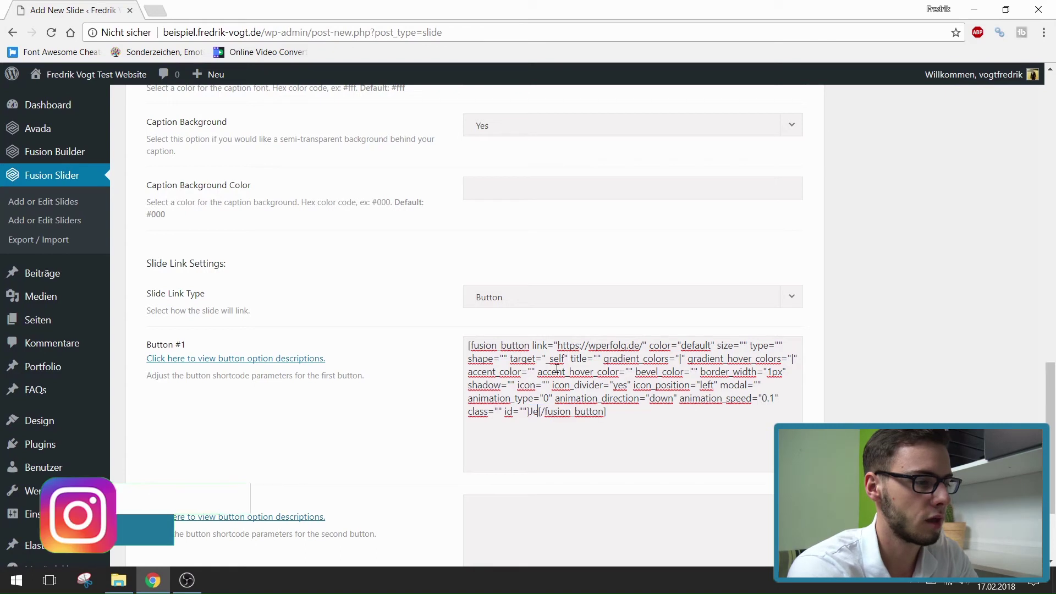
mouse_move(529, 411)
mouse_down()
mouse_move(549, 412)
mouse_move(529, 411)
mouse_up()
click(549, 411)
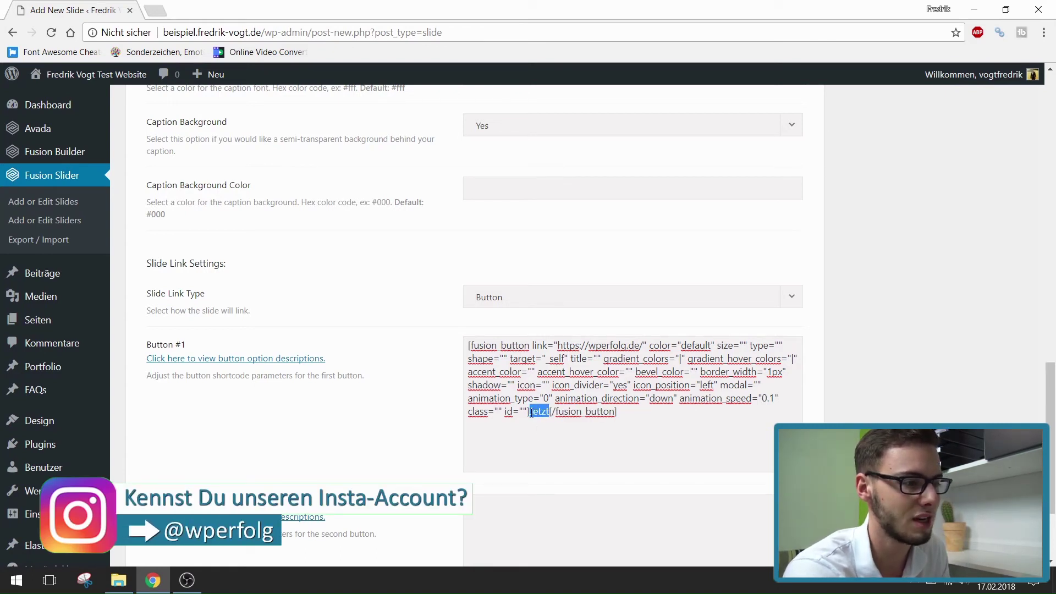
key(Right)
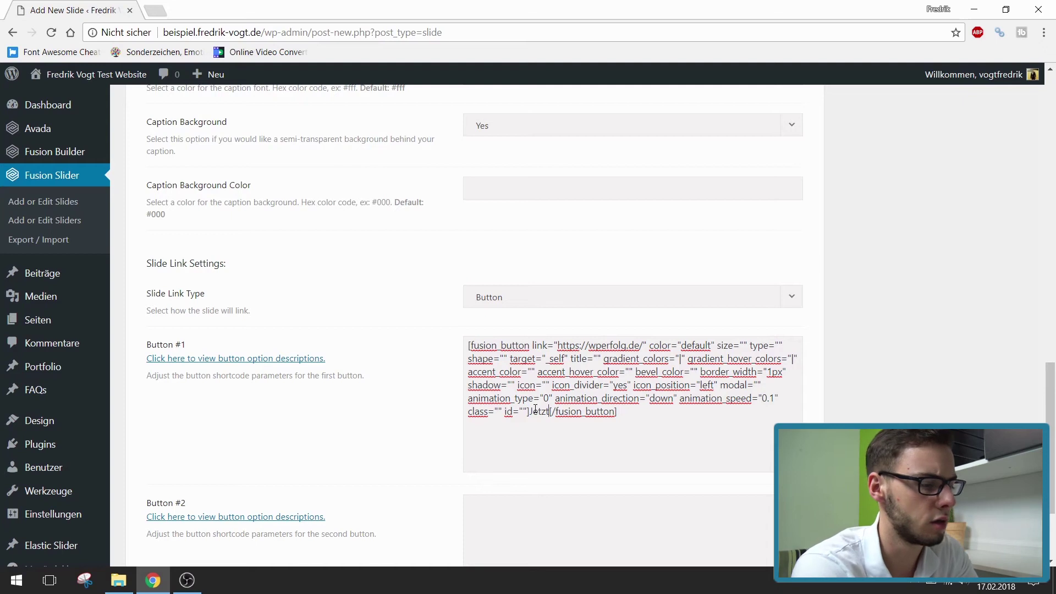
text(Geschenk si)
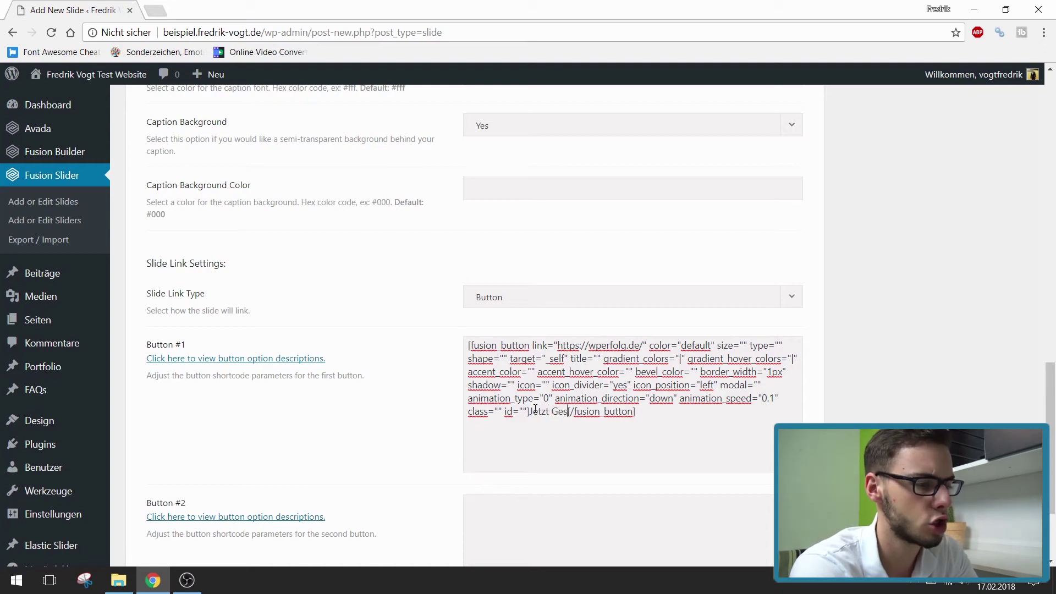
text(chern!)
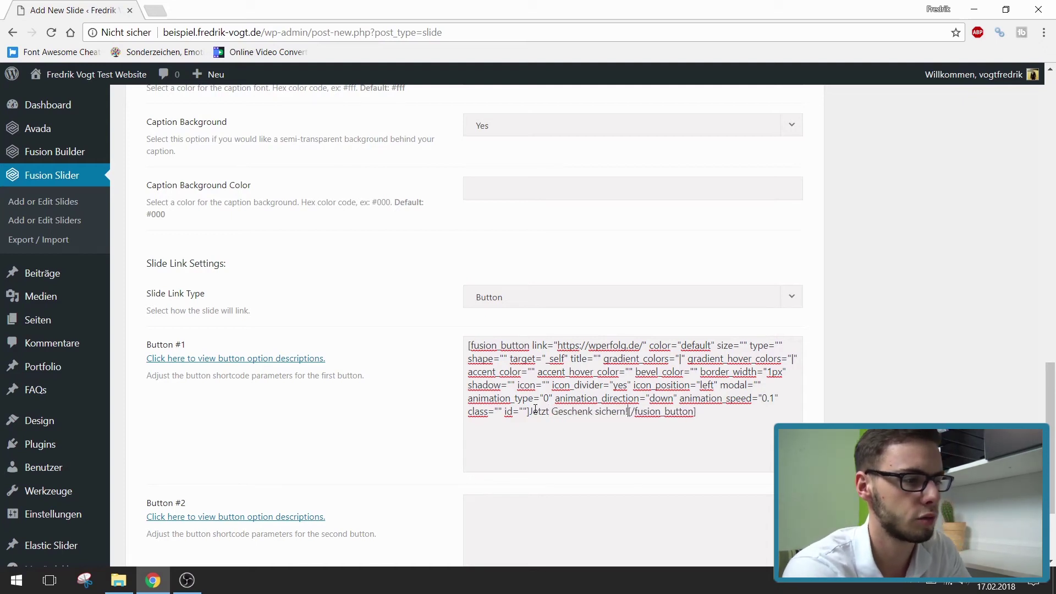
- Assign the slide "Bild 1" to the Fusion Slider "Startseite Silder"
scroll(429, 422, down, 3)
scroll(517, 442, up, 15)
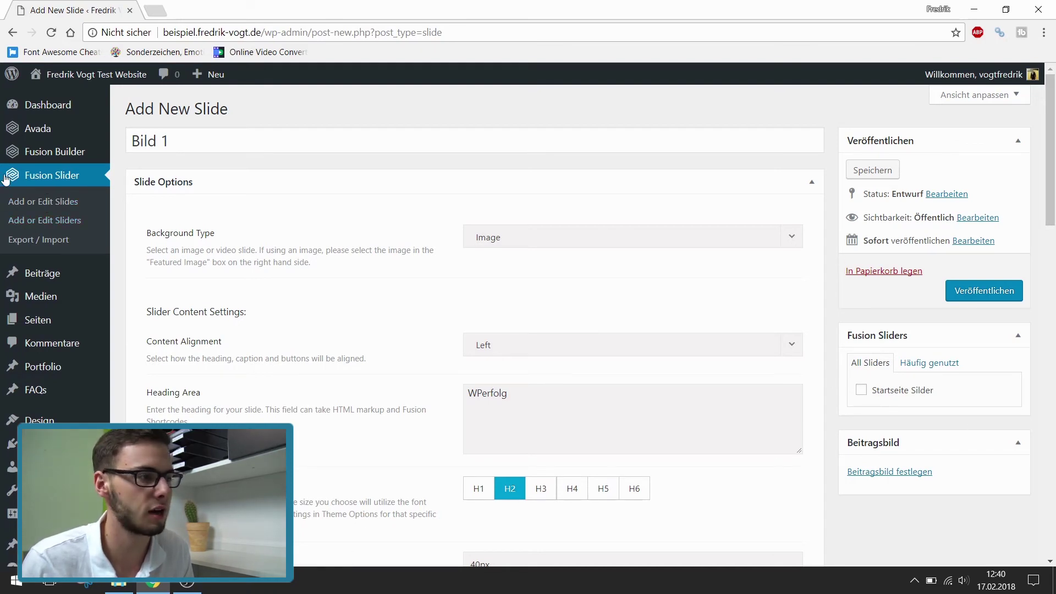
click(861, 390)
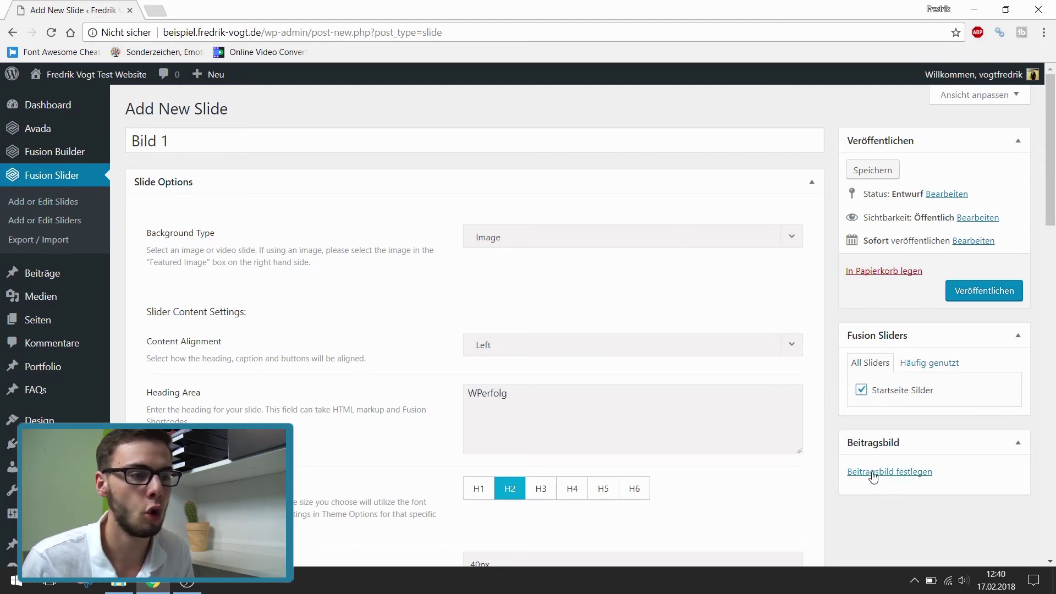
triple_click(196, 141)
click(247, 172)
- Upload the image ending in "beispiel-website-farbe" from the Avada Video folder as the slide's featured image and publish the slide
click(874, 472)
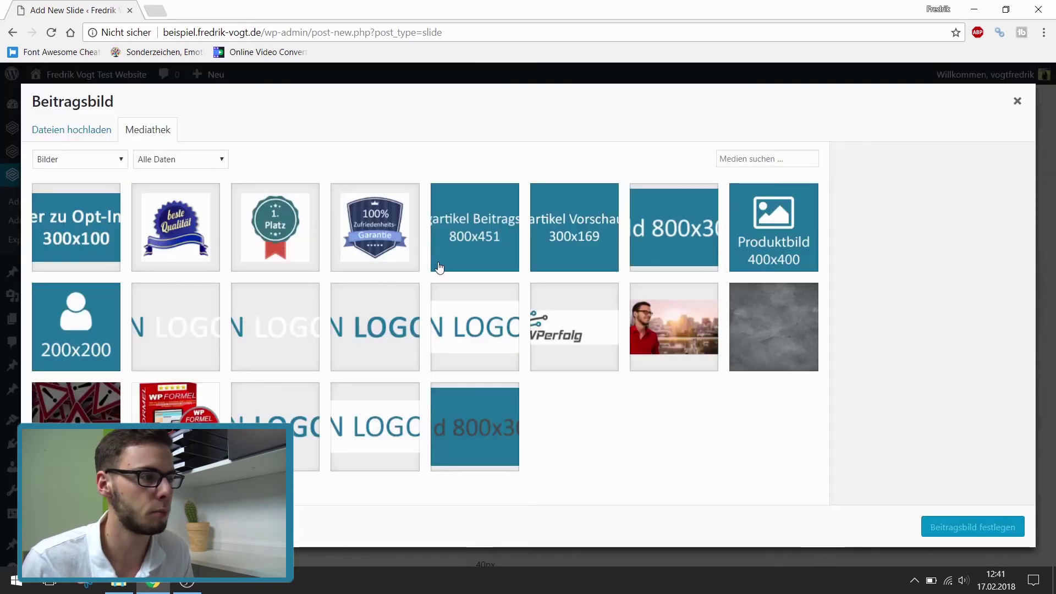
click(63, 137)
click(119, 582)
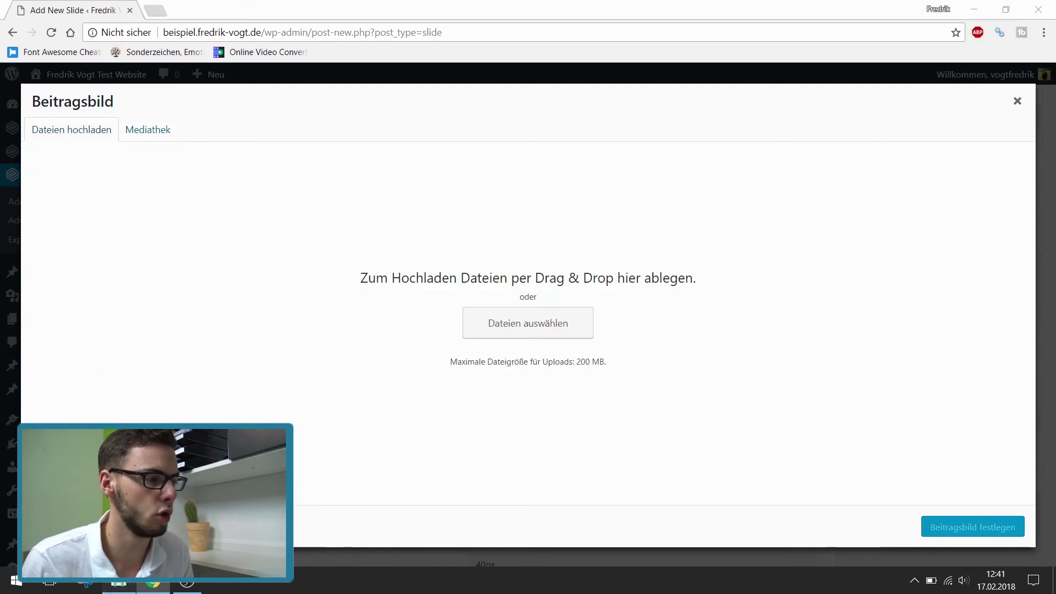
click(433, 355)
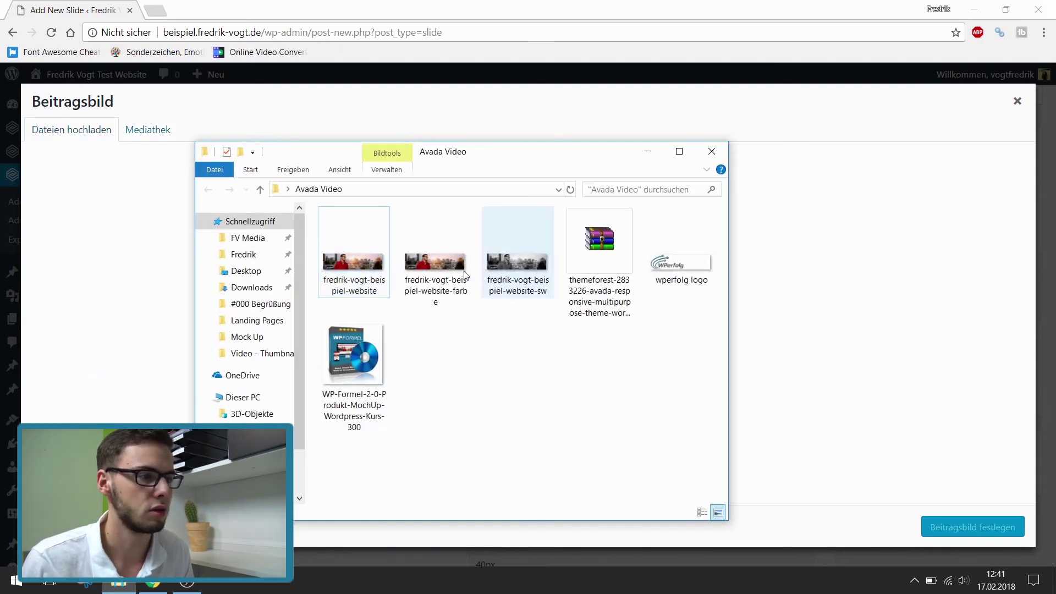
drag(424, 266, 846, 282)
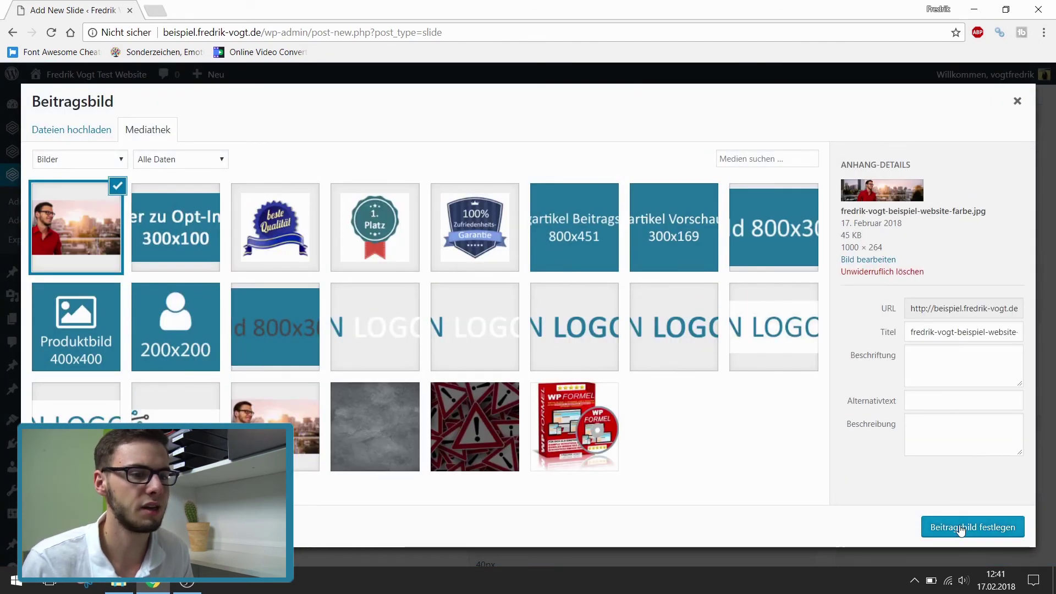
click(961, 530)
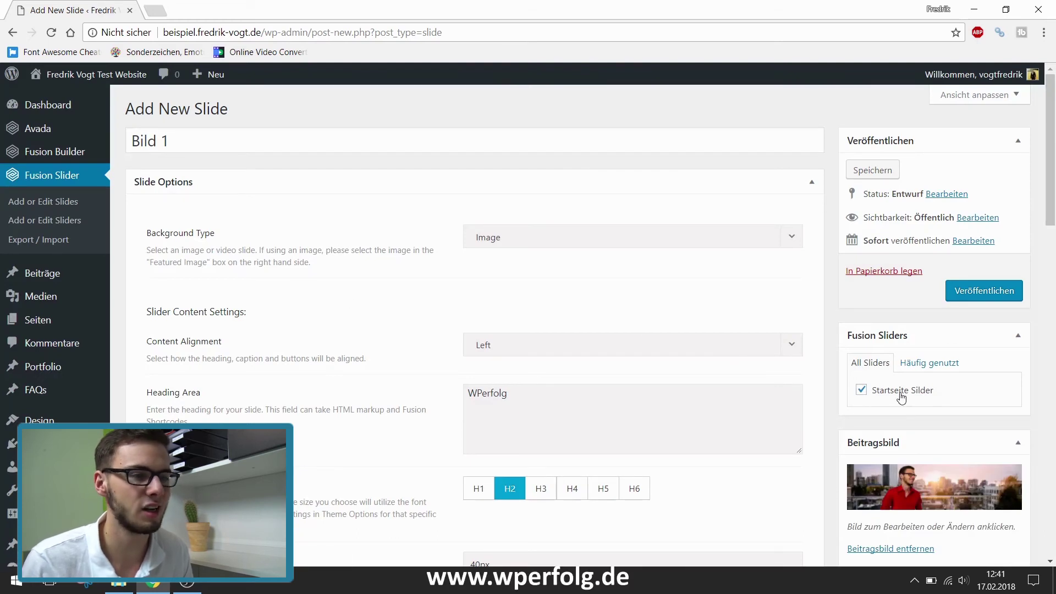
click(963, 296)
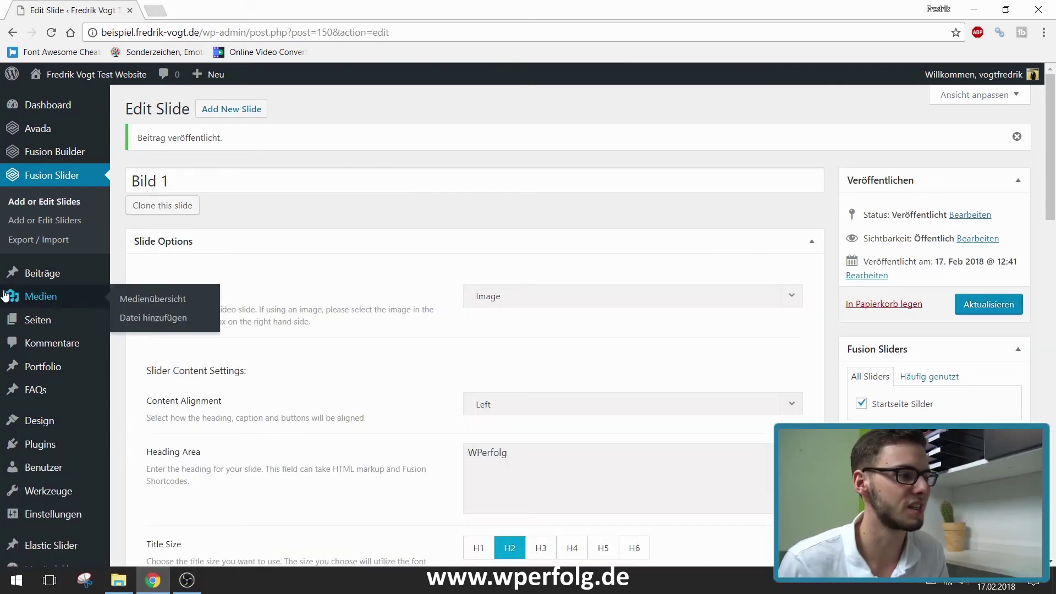
- Open the page "Startseite" for editing from the list of all pages
mouse_move(30, 322)
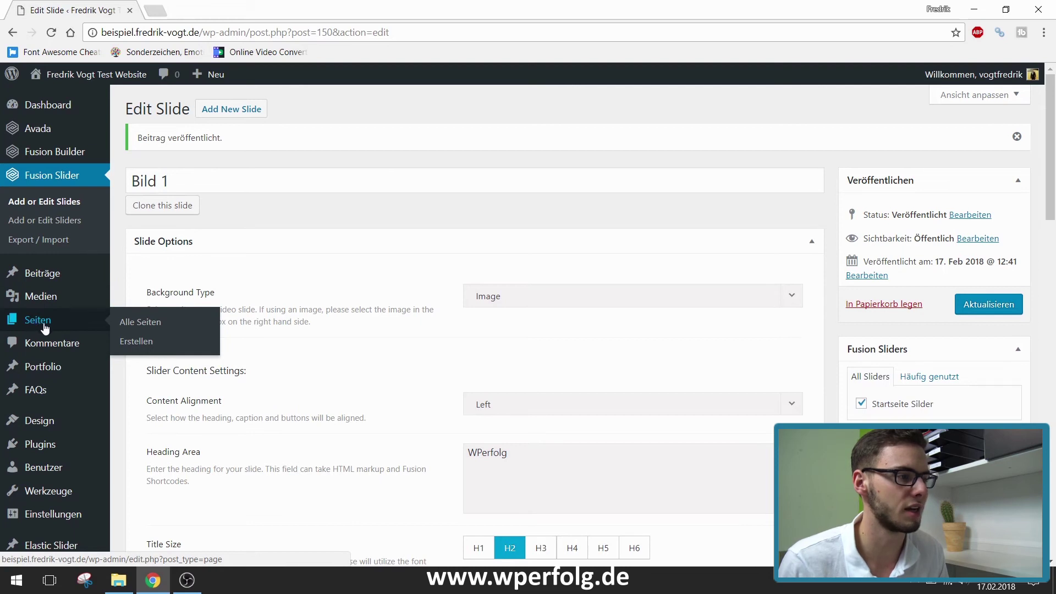
click(45, 325)
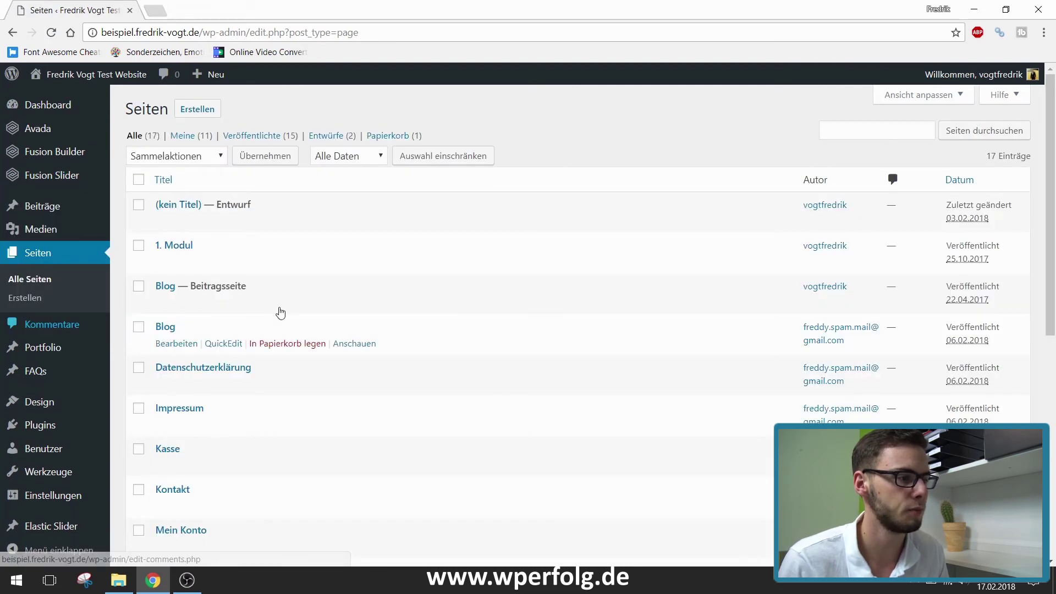
scroll(275, 308, down, 7)
click(178, 204)
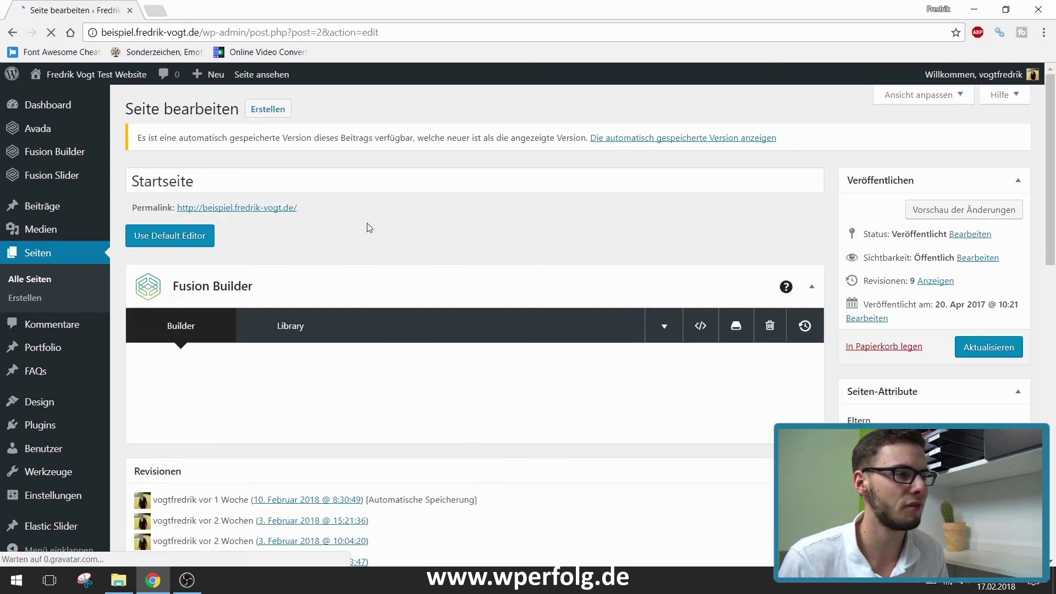
- Check in the page's display settings whether the Fusion Page Options box is enabled
scroll(495, 236, down, 20)
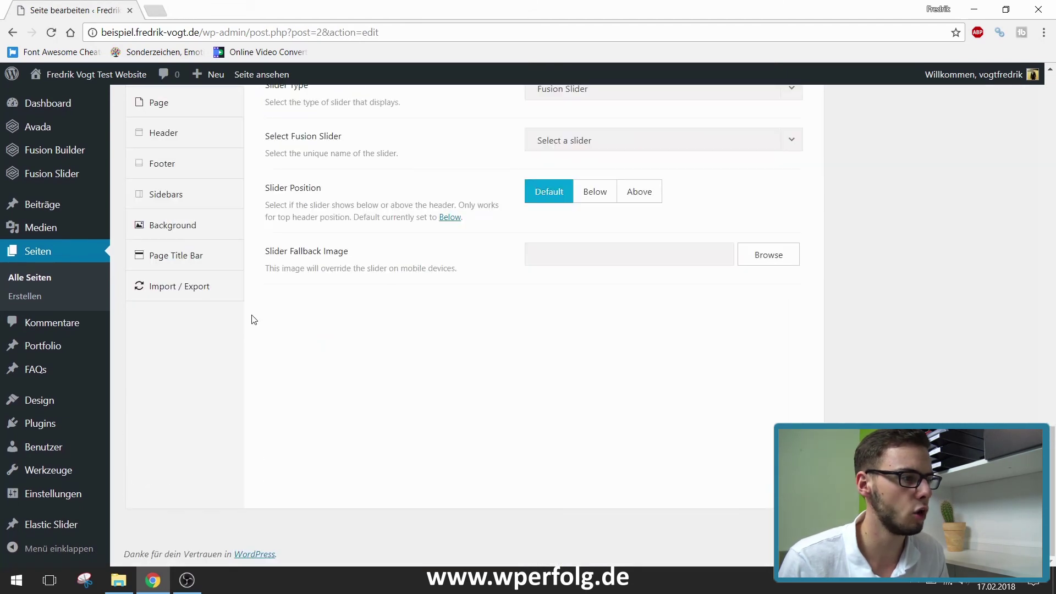
scroll(253, 316, up, 5)
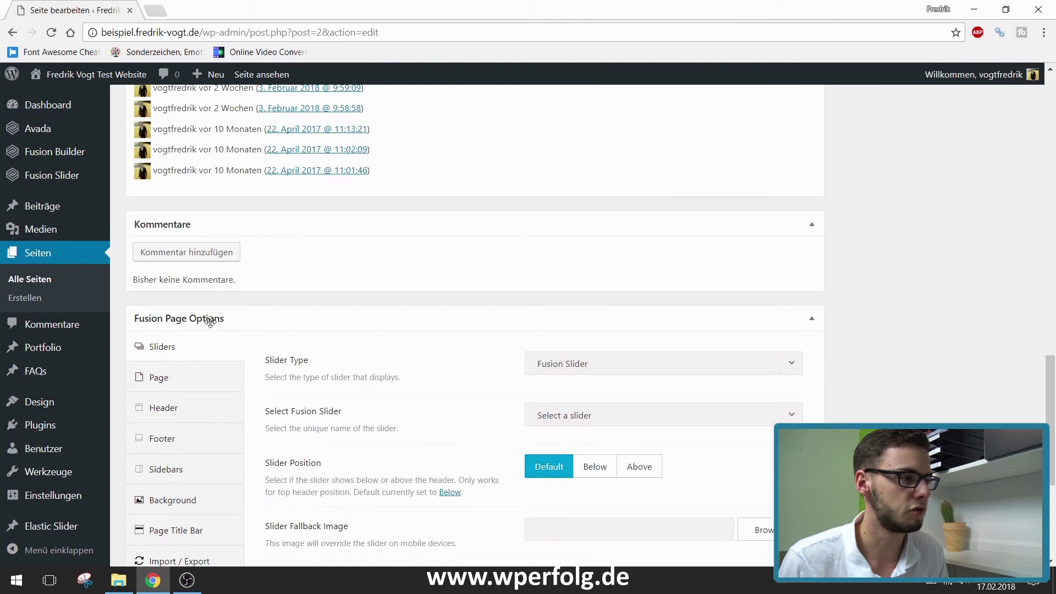
scroll(659, 285, up, 15)
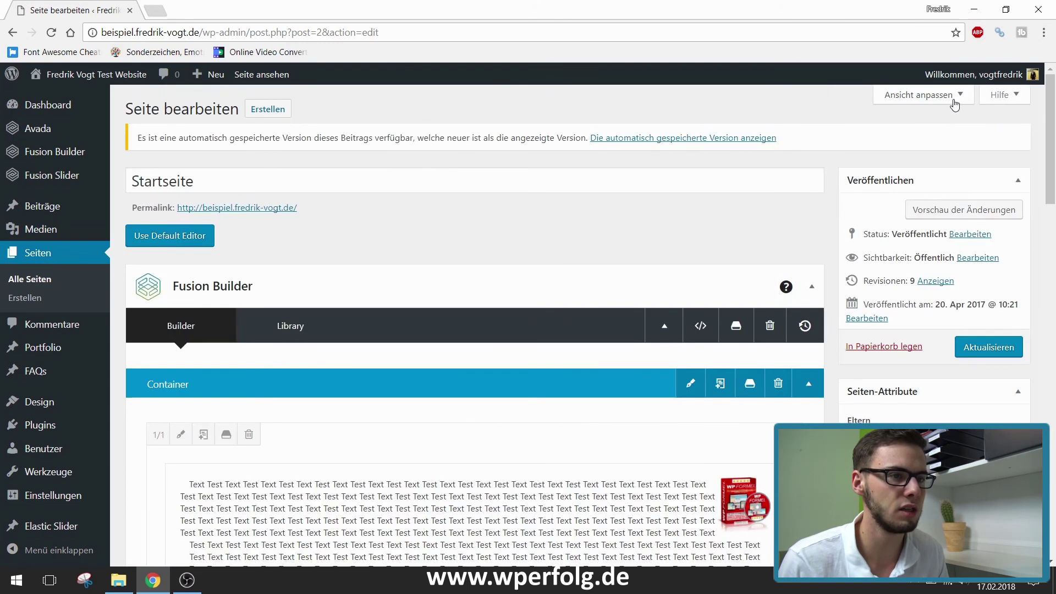
click(924, 101)
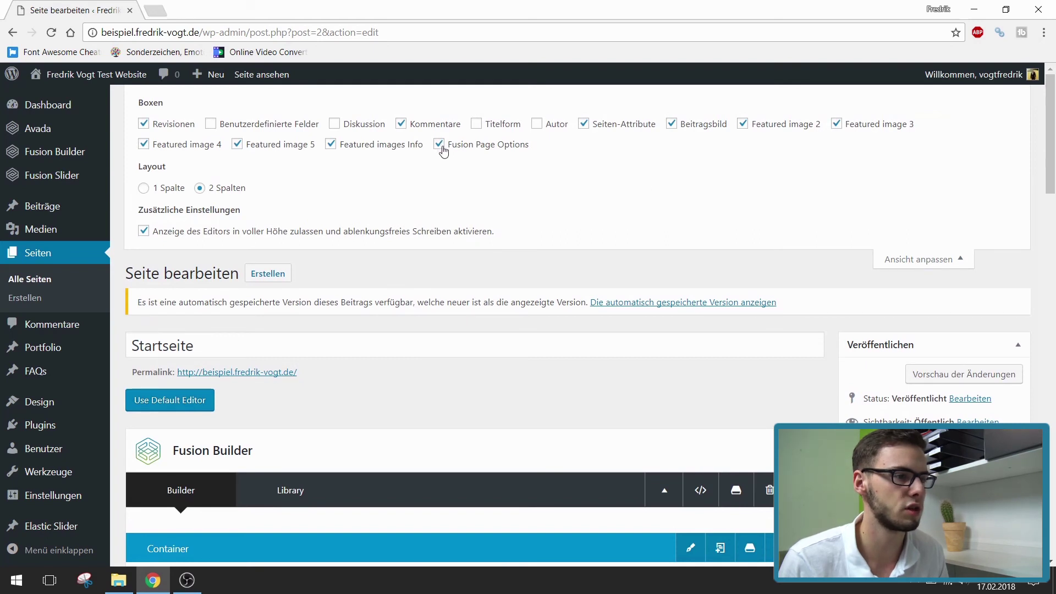
click(885, 259)
- In the Fusion Page Options, choose Fusion Slider as slider type and "Startseite Silder (#37)" as slider, and update the page
scroll(594, 284, down, 20)
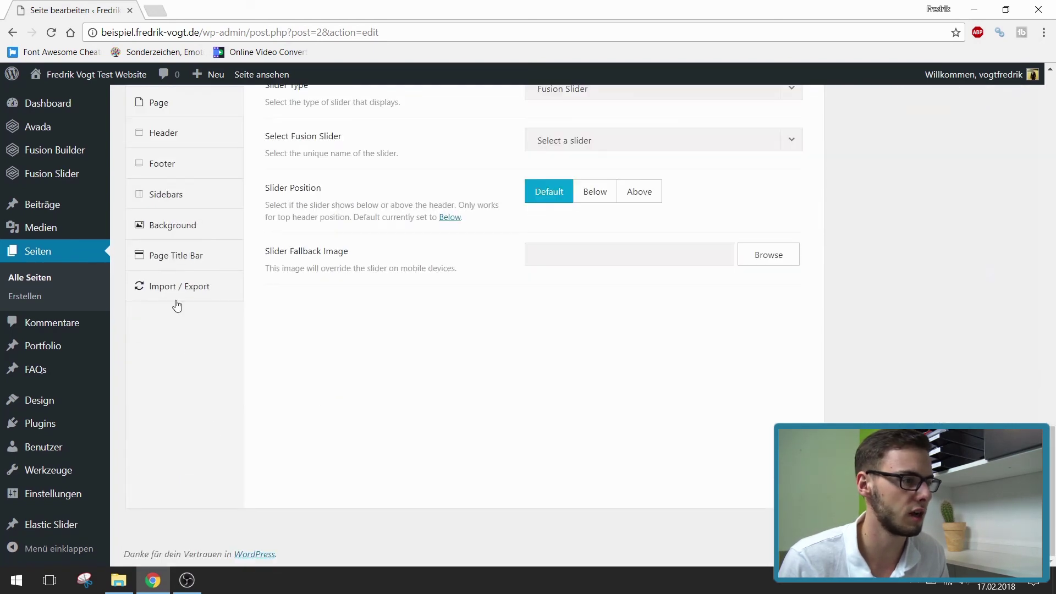
scroll(177, 306, up, 4)
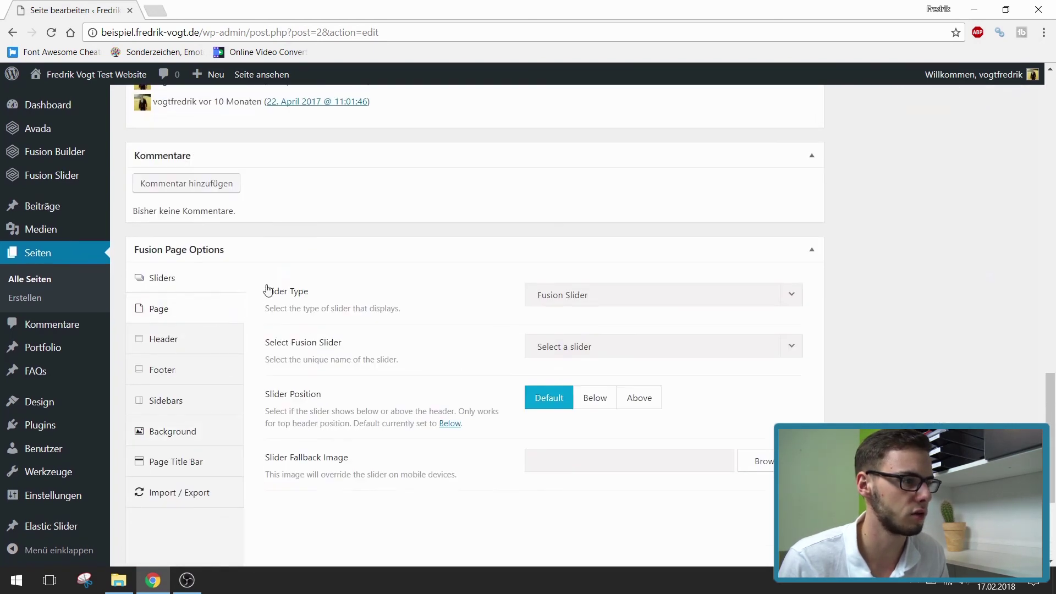
click(554, 299)
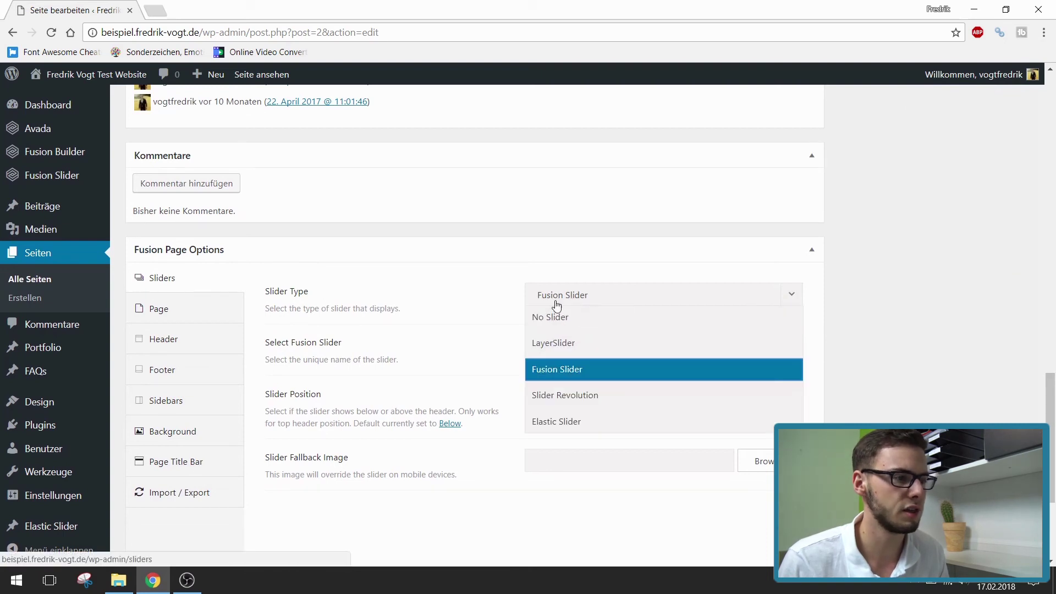
click(558, 369)
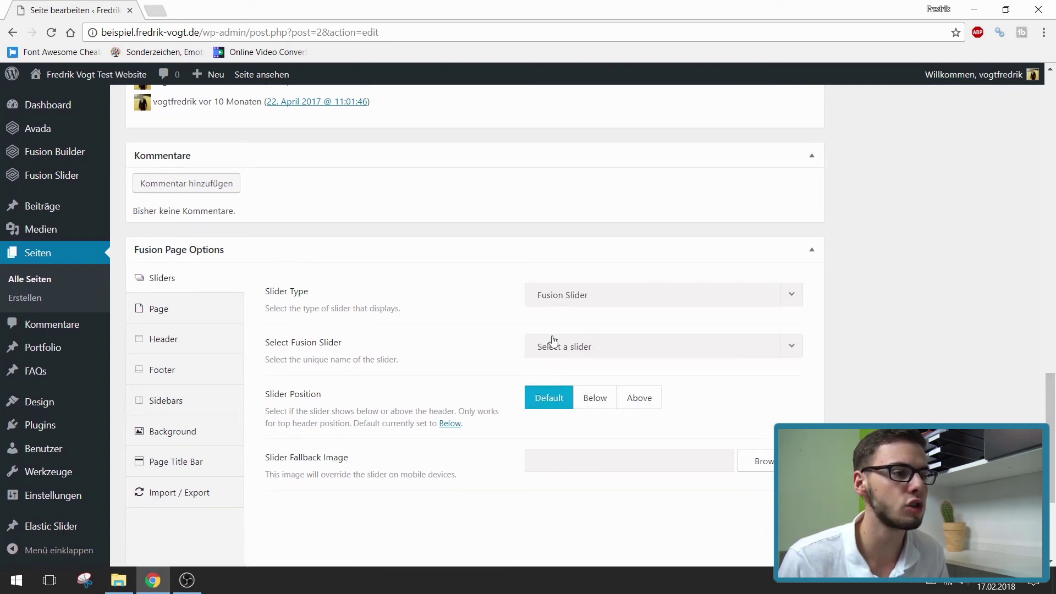
click(558, 351)
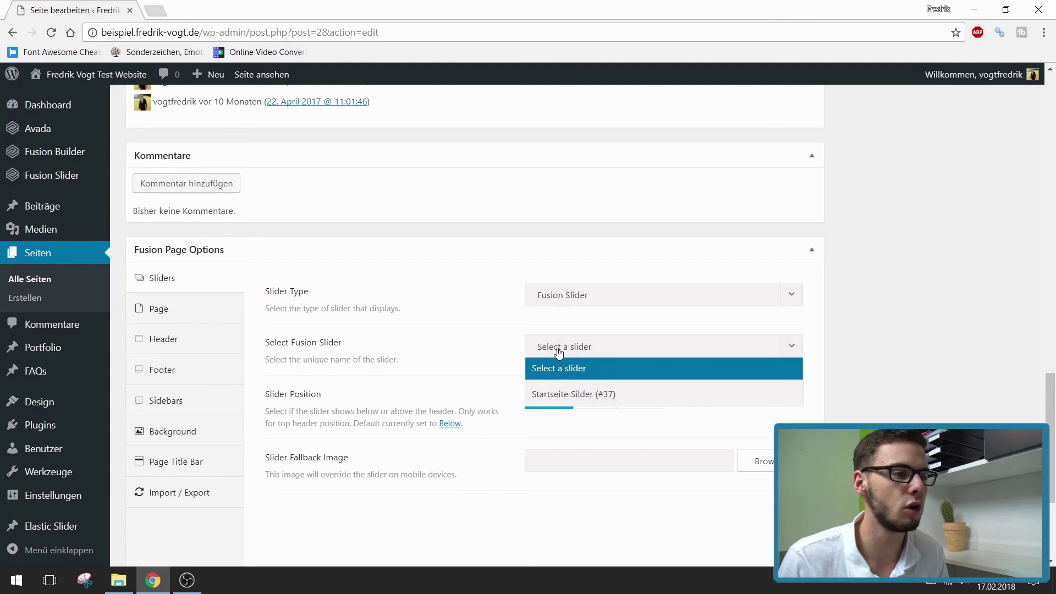
click(566, 400)
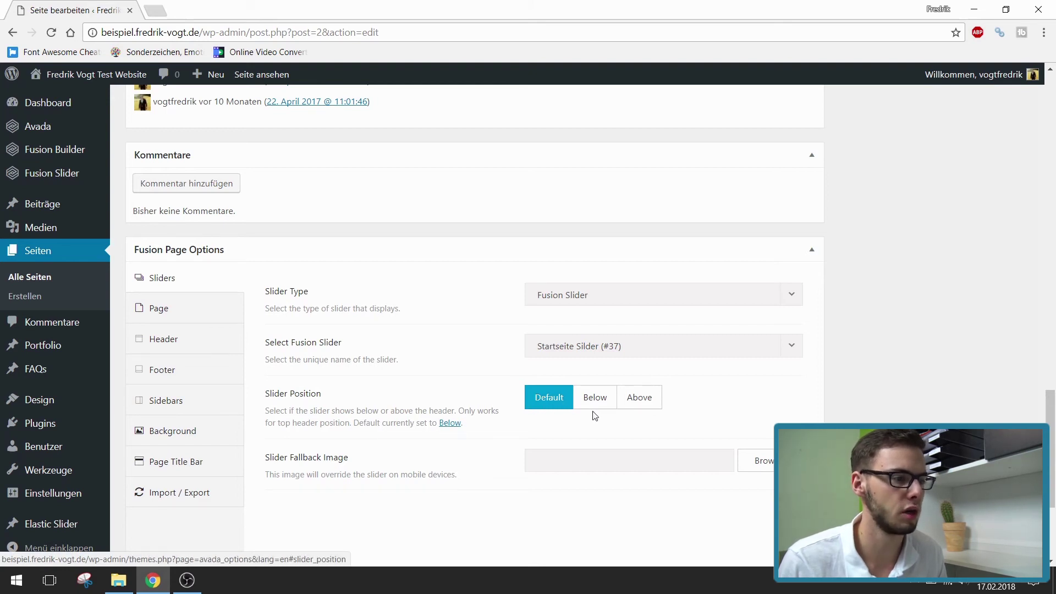
scroll(829, 348, up, 10)
key(F5)
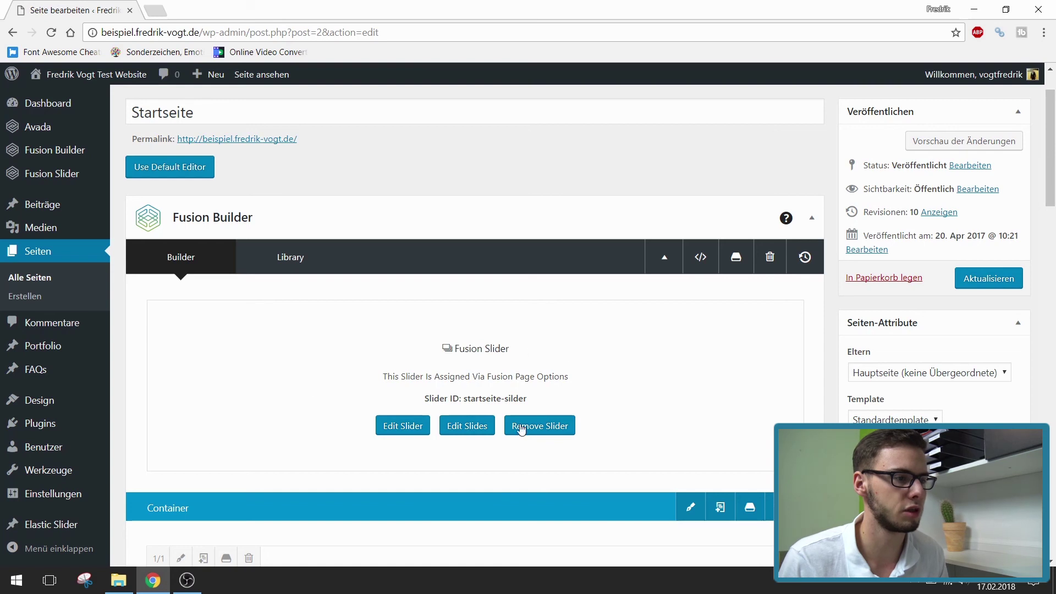
- Preview the Startseite page with its slider and return to the page editor
scroll(913, 198, up, 2)
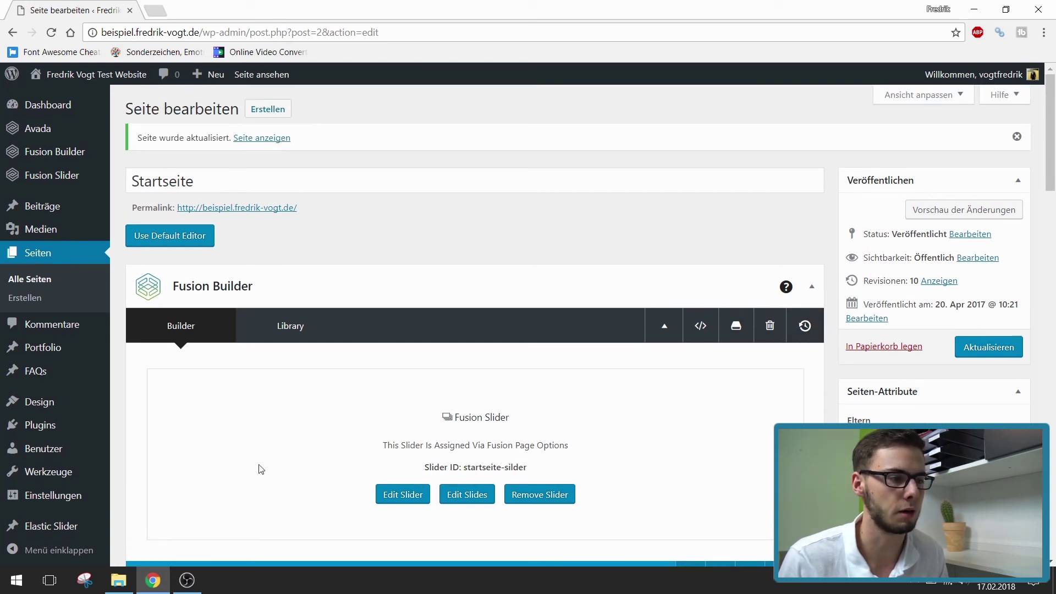
click(966, 219)
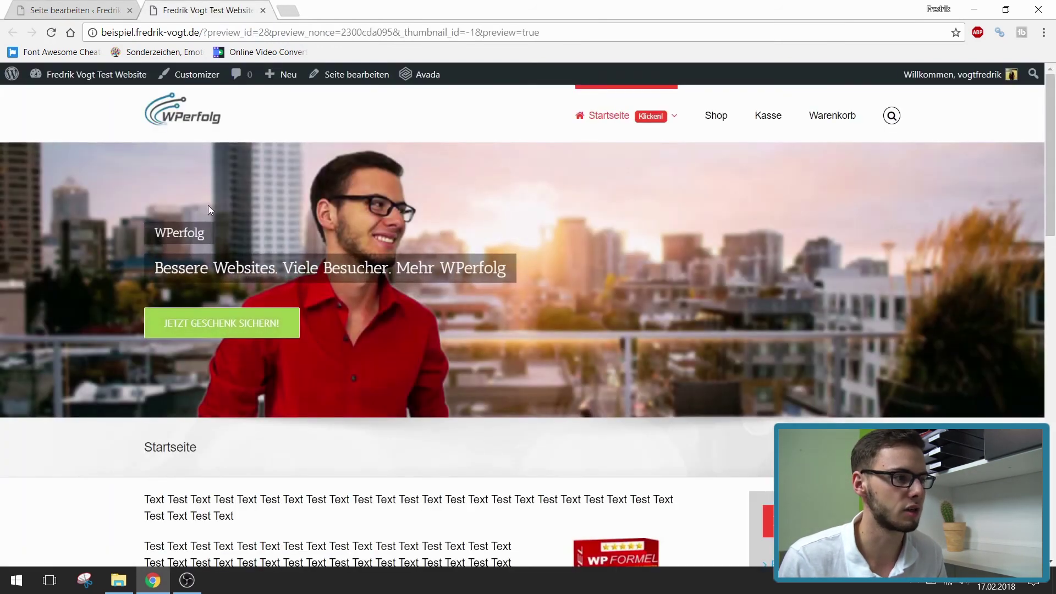
click(64, 5)
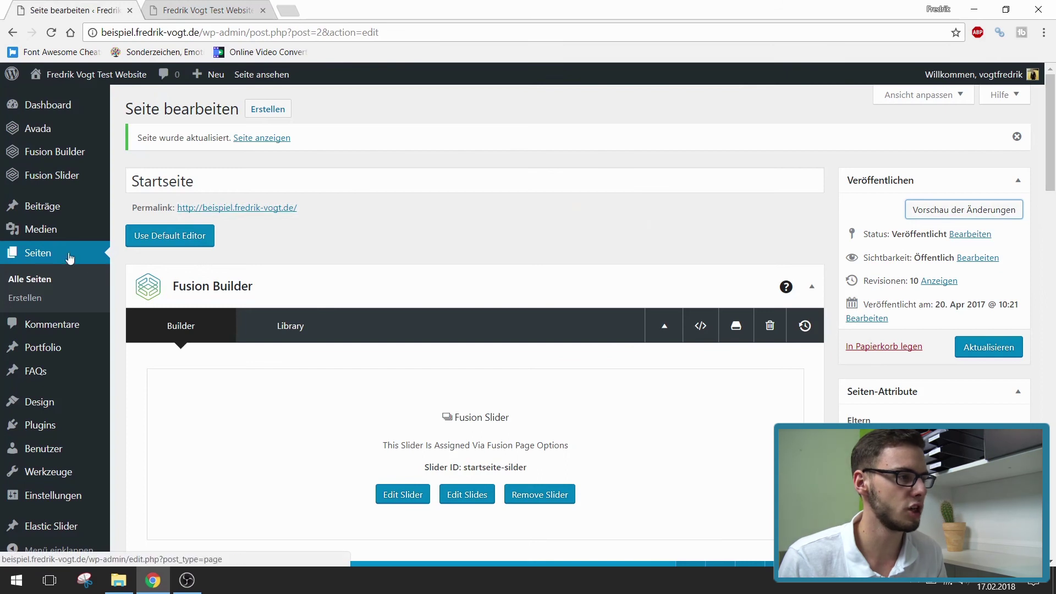
click(172, 12)
click(49, 5)
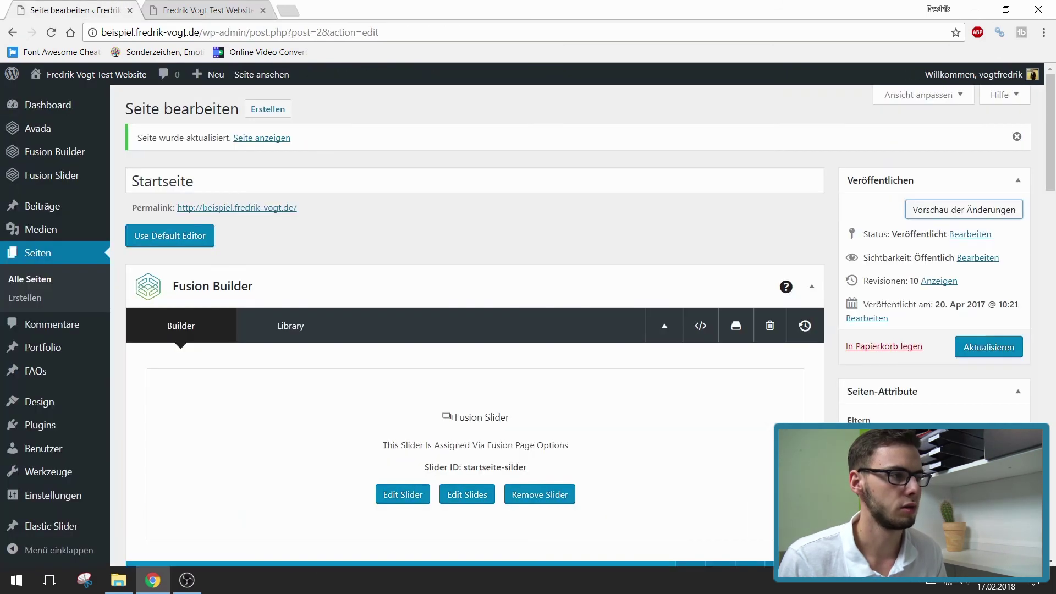
click(184, 7)
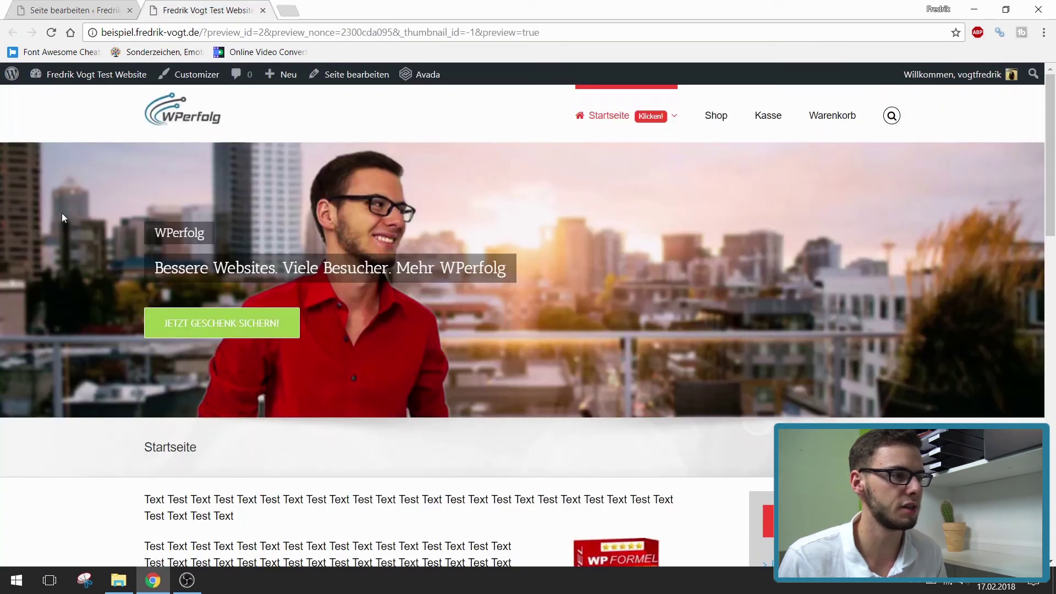
click(80, 6)
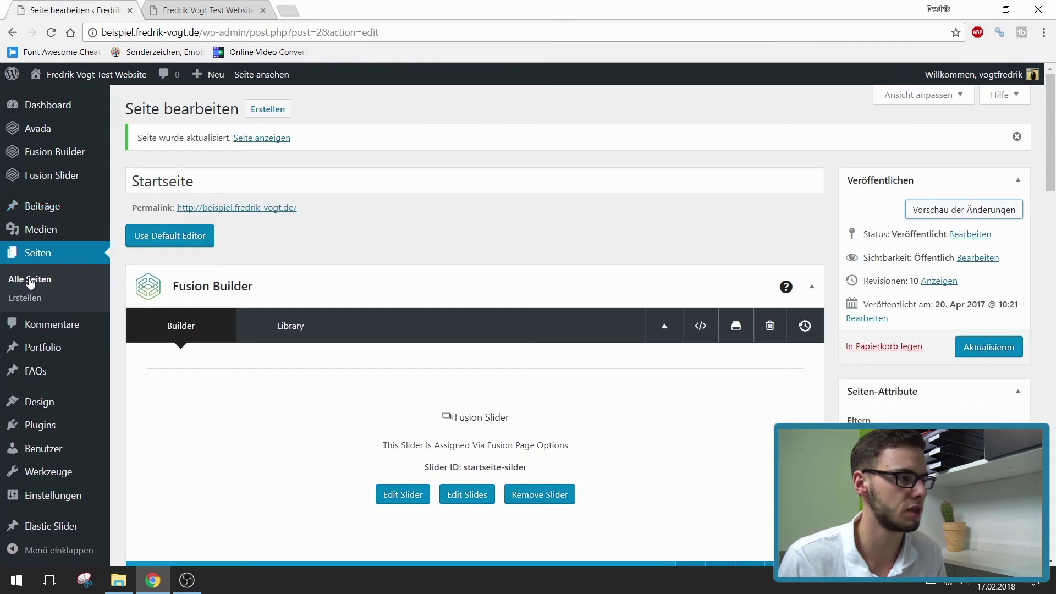
- Open the Fusion Slides list in a separate browser tab and open the slide "Bild 1" for editing
mouse_move(45, 178)
middle_click(130, 179)
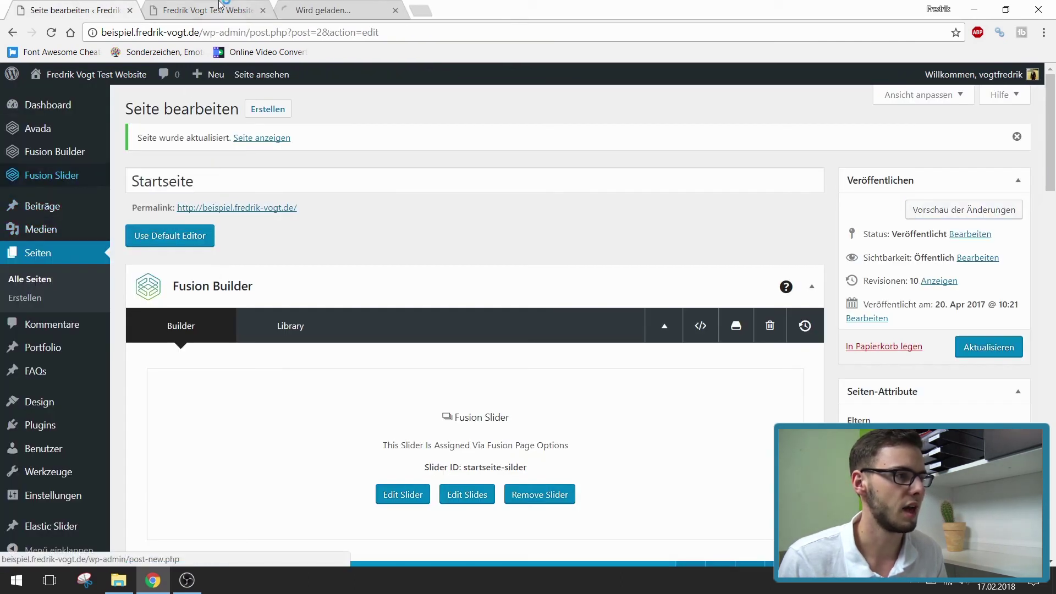
click(319, 8)
click(212, 220)
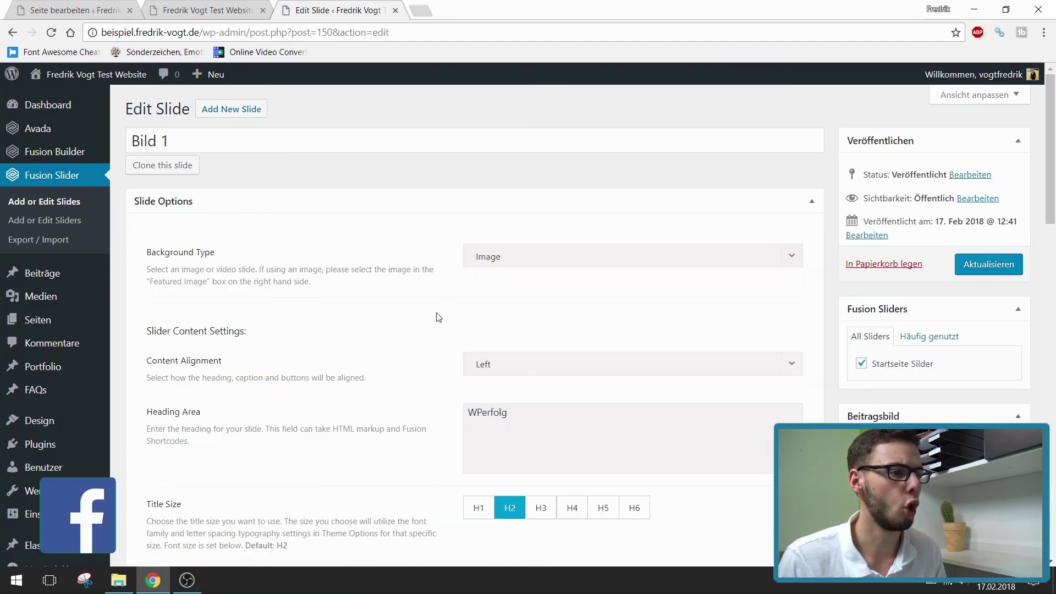
- Compare the heading and caption settings of slide "Bild 1" with how they display in the Startseite preview
scroll(431, 318, down, 1)
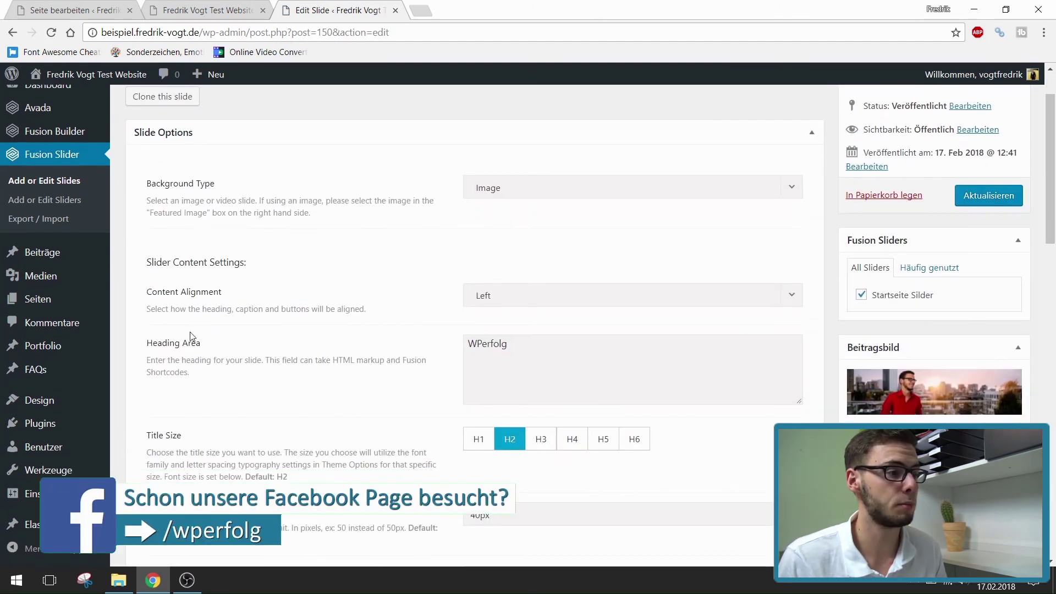
click(194, 4)
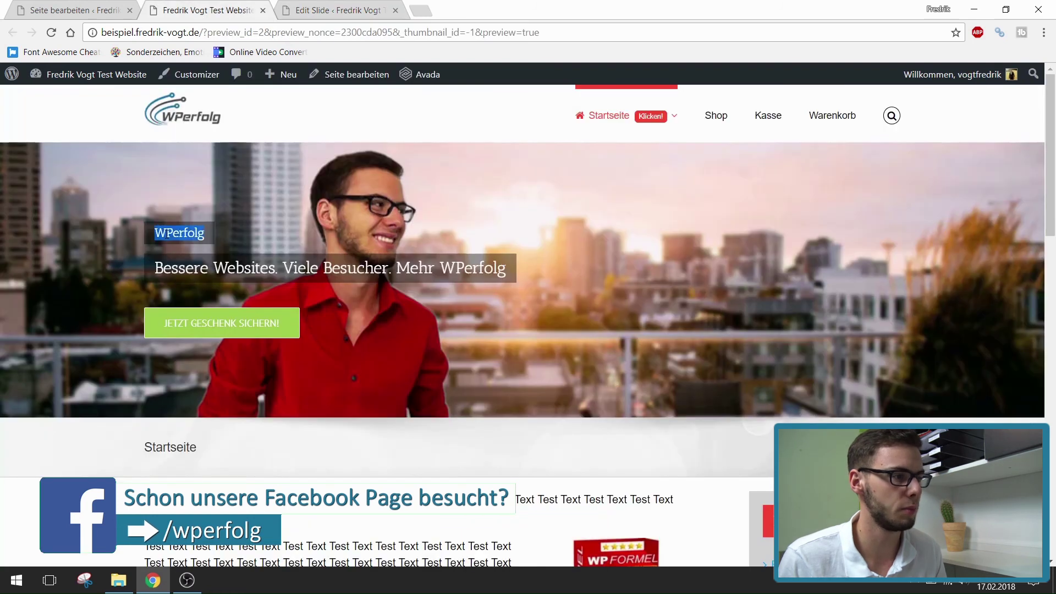
click(337, 10)
scroll(444, 330, down, 2)
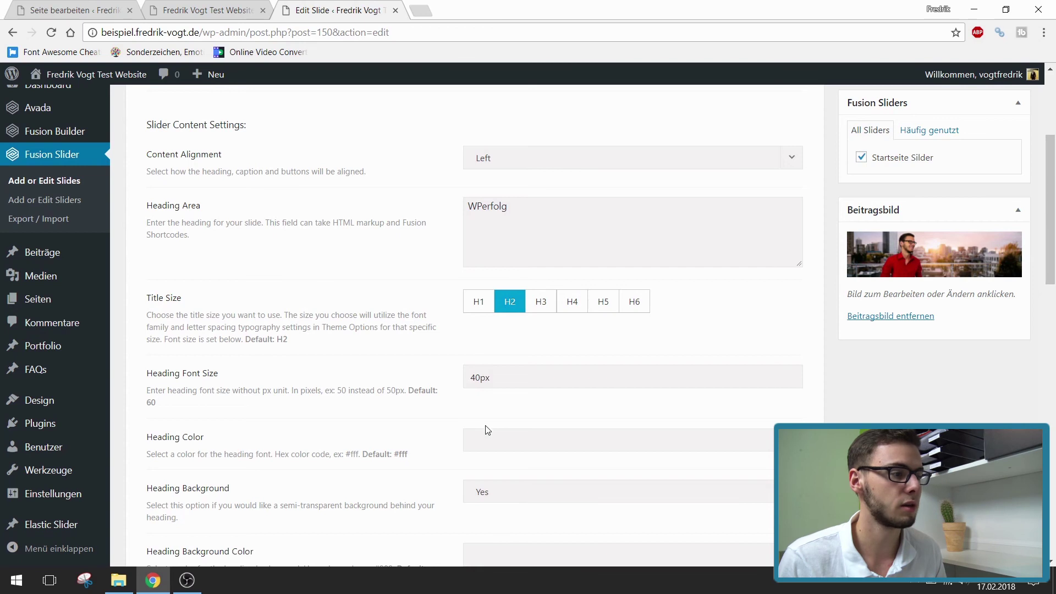
click(211, 8)
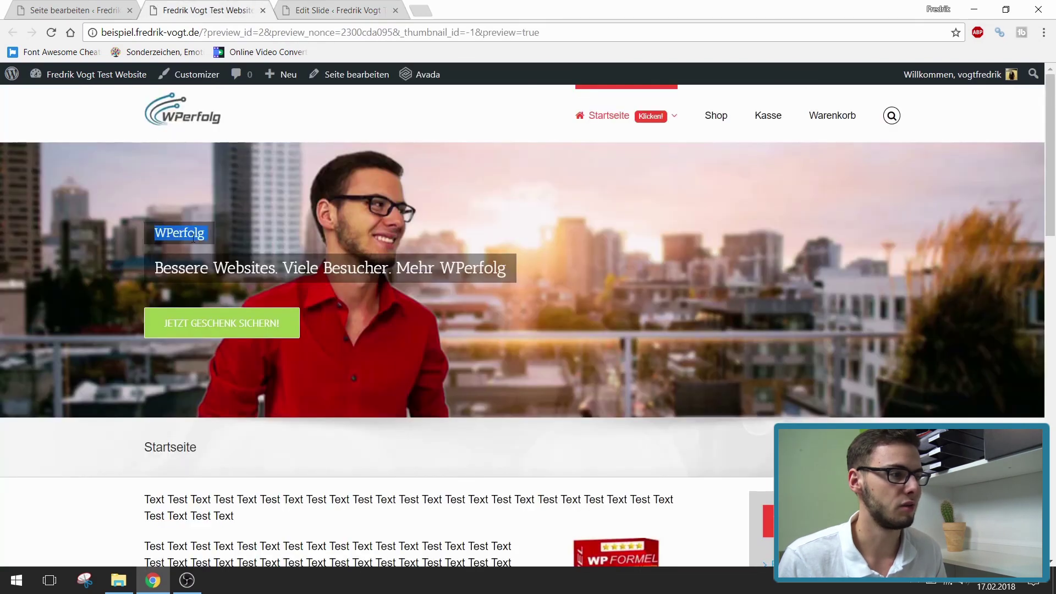
click(324, 7)
scroll(445, 403, down, 2)
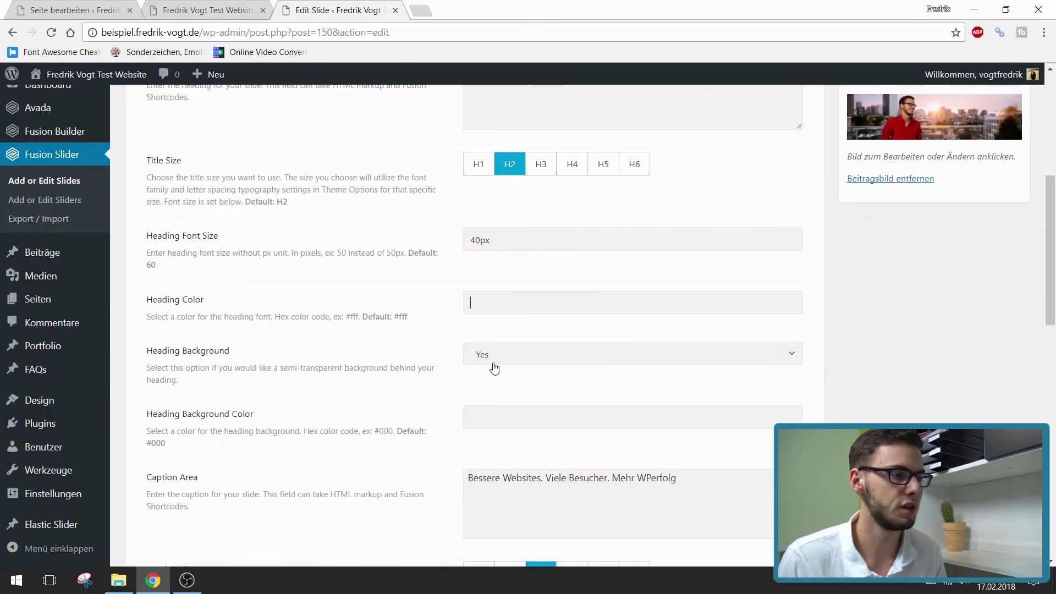
click(214, 6)
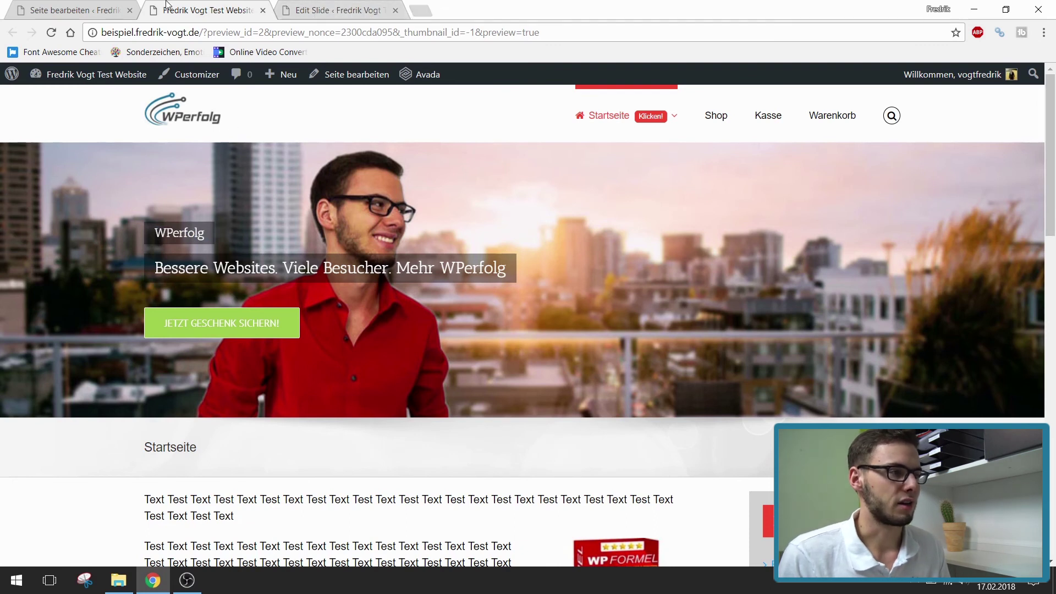
click(77, 10)
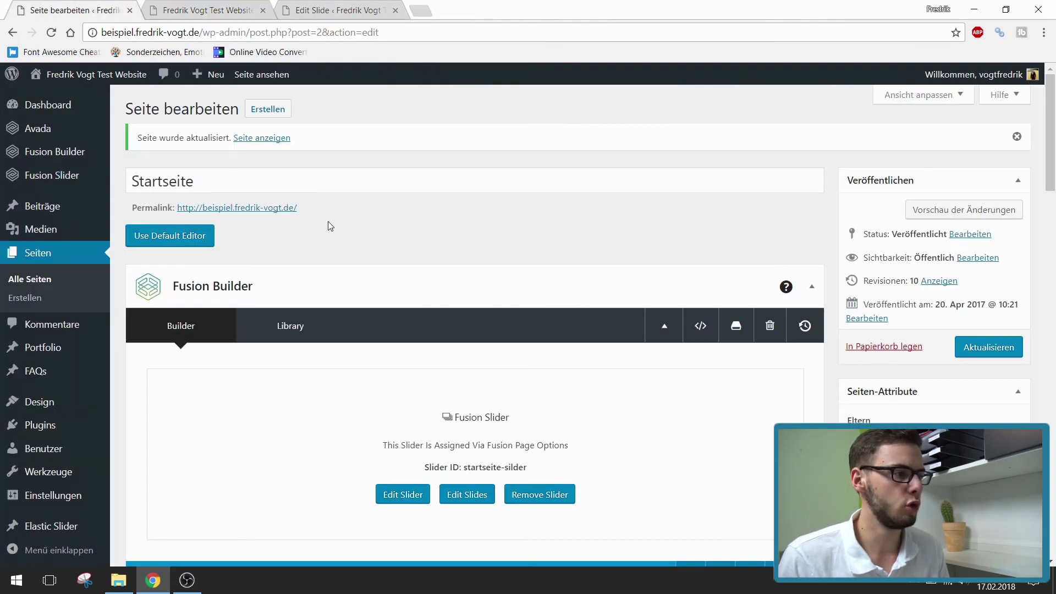
click(247, 5)
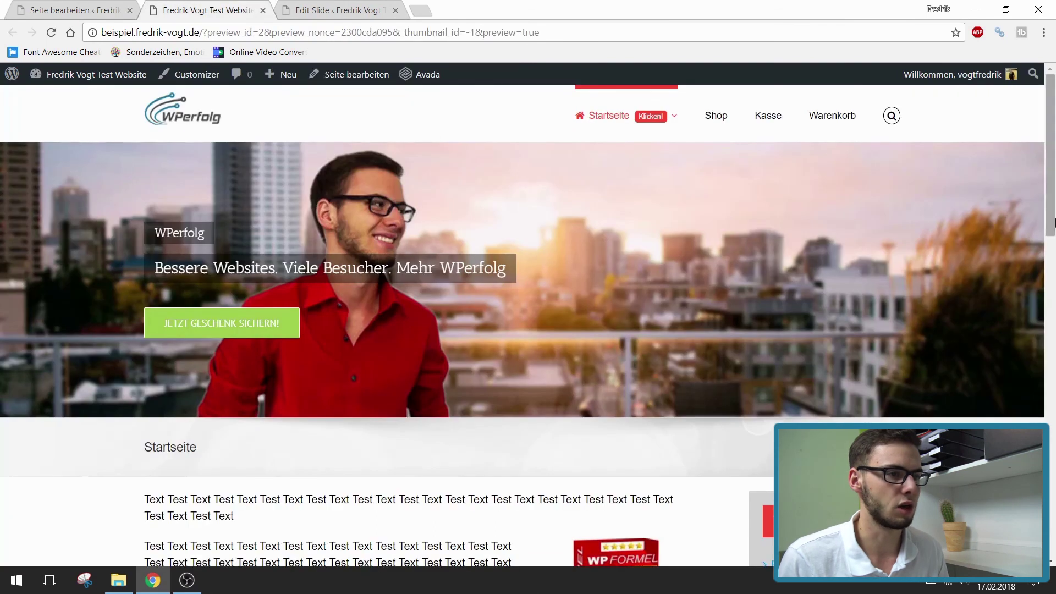
- Replace the page editor with the Fusion Slides list and clone the slide "Bild 1"
click(24, 7)
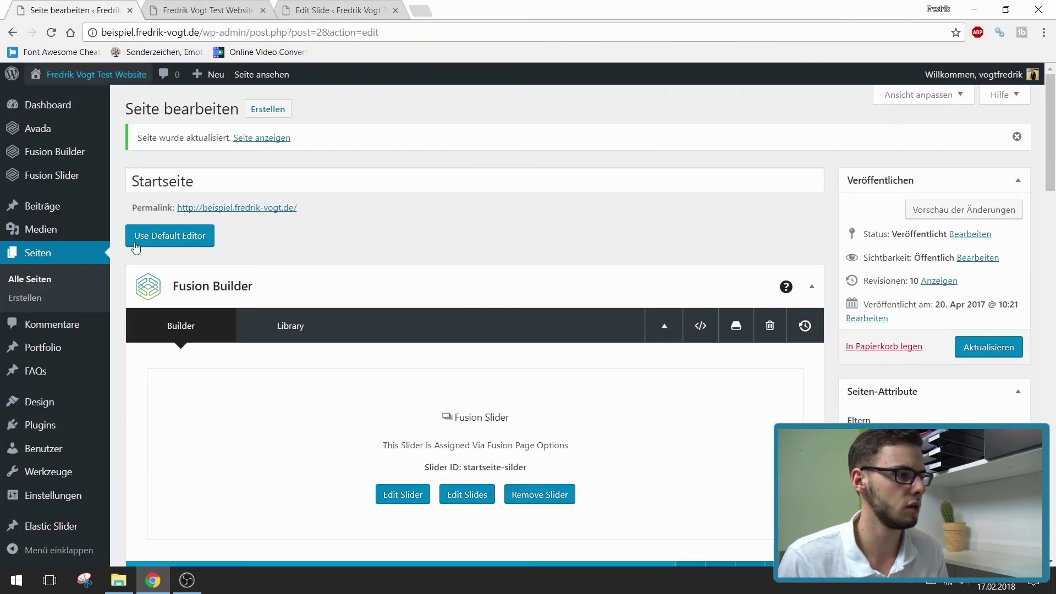
mouse_move(85, 171)
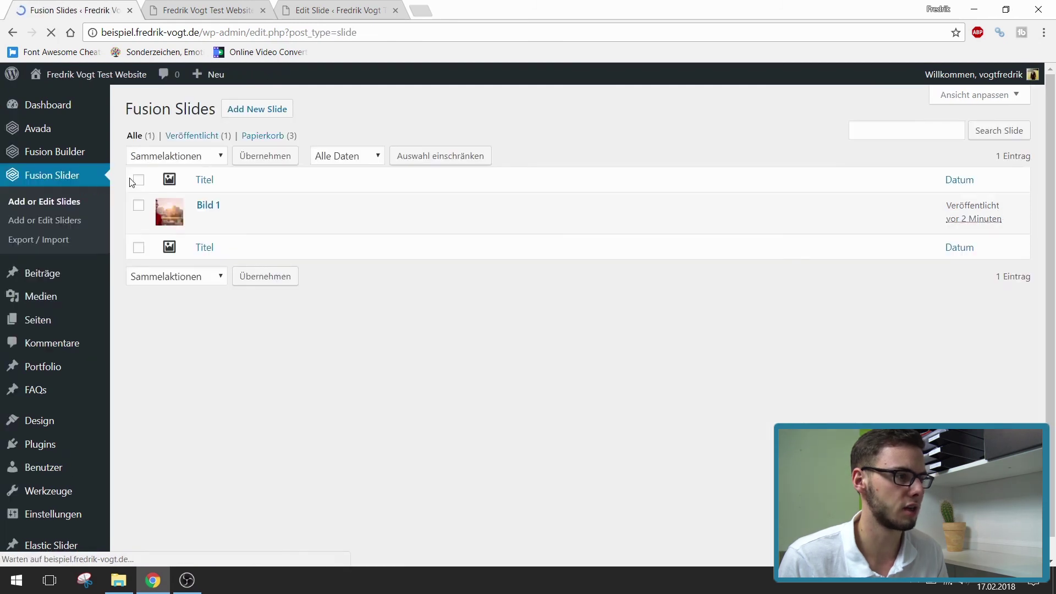
mouse_move(236, 223)
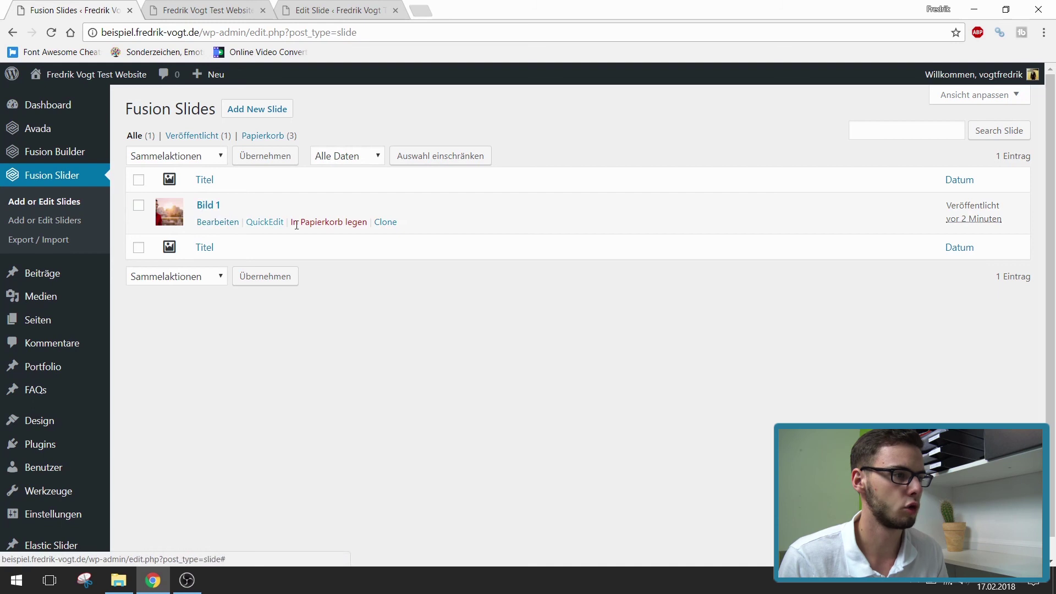
click(384, 222)
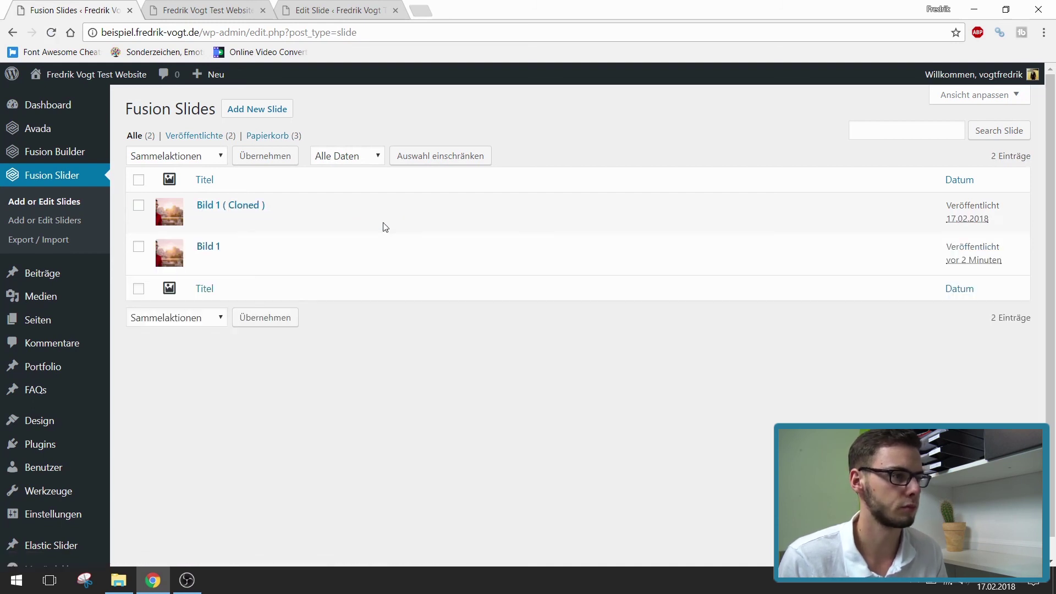
- Open the cloned slide for editing and rename it "Bild 2"
click(205, 223)
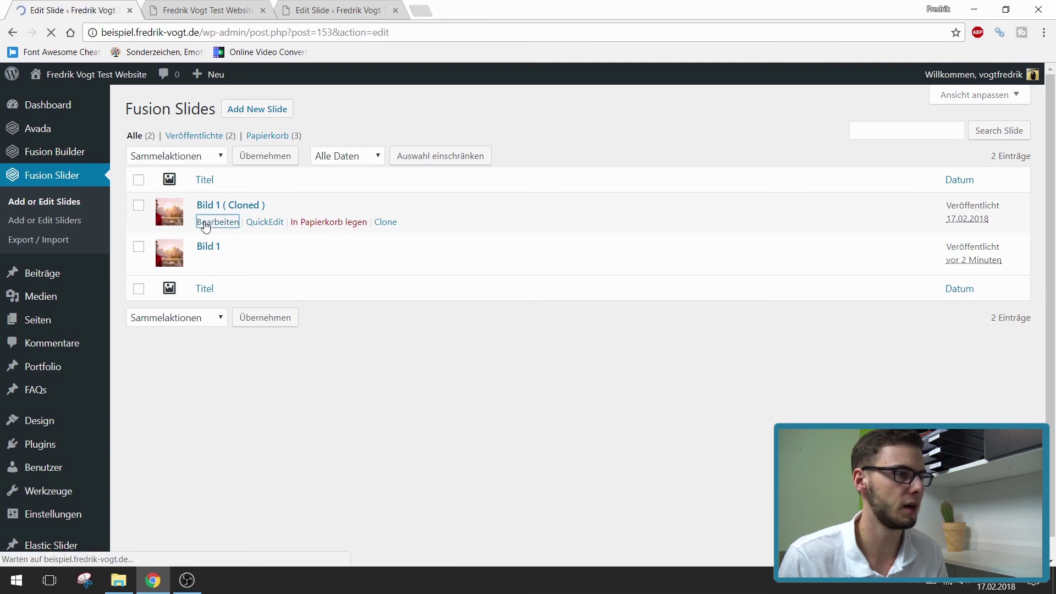
drag(162, 141, 346, 142)
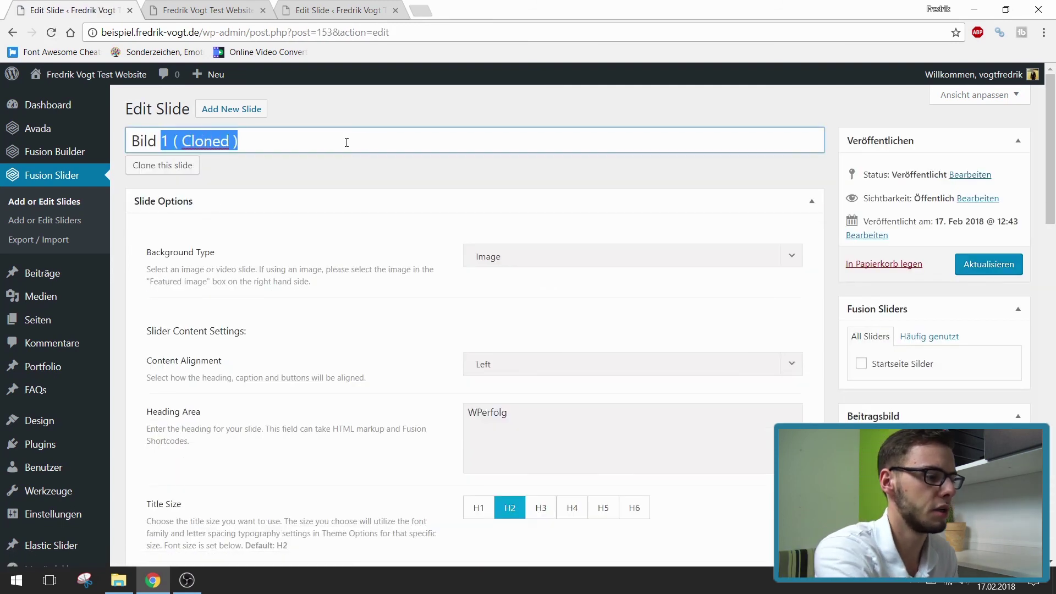
text(2)
click(330, 176)
- Replace the slide's featured image by uploading the black-and-white picture ending in "beispiel-website-sw" from the "Avada Video" folder
scroll(858, 303, down, 3)
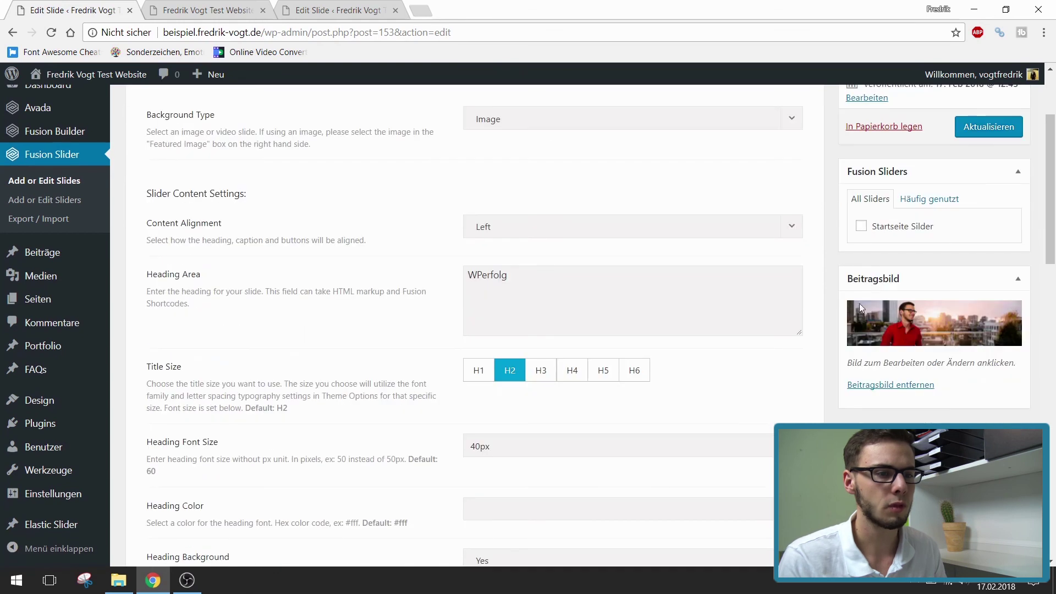
click(890, 386)
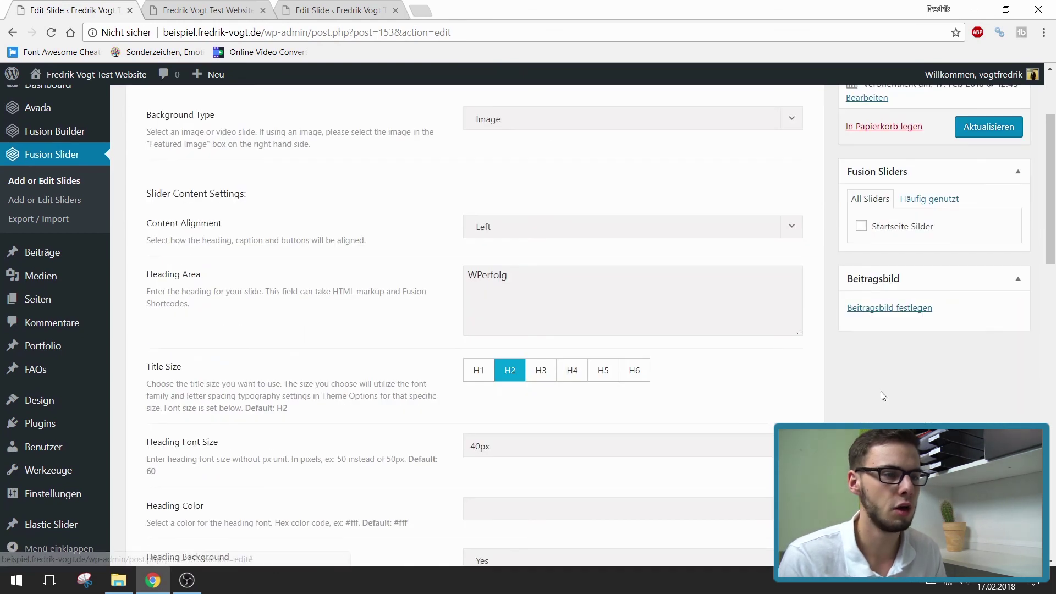
click(880, 310)
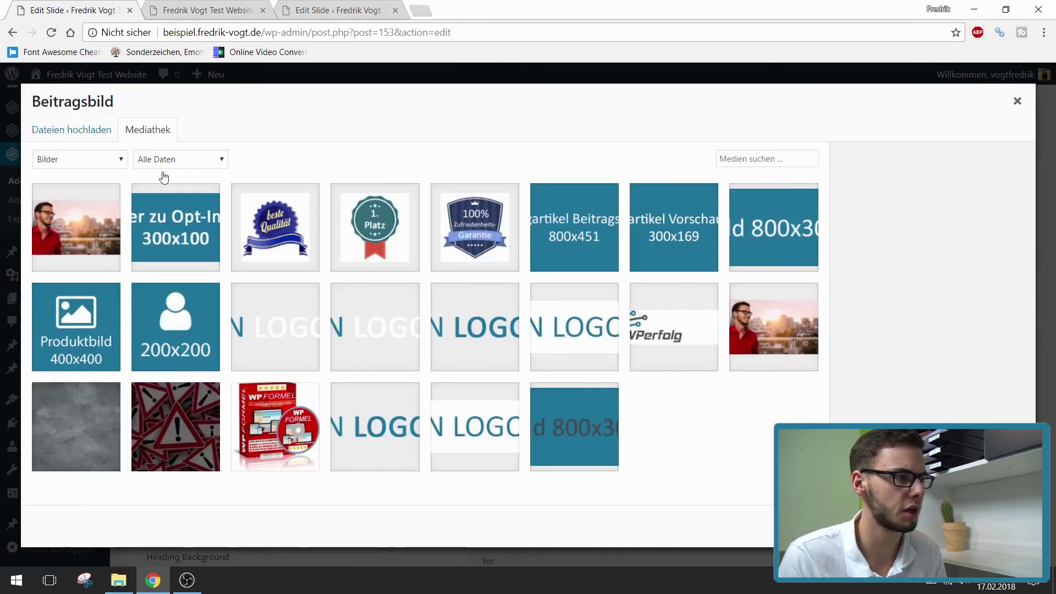
click(83, 131)
click(117, 580)
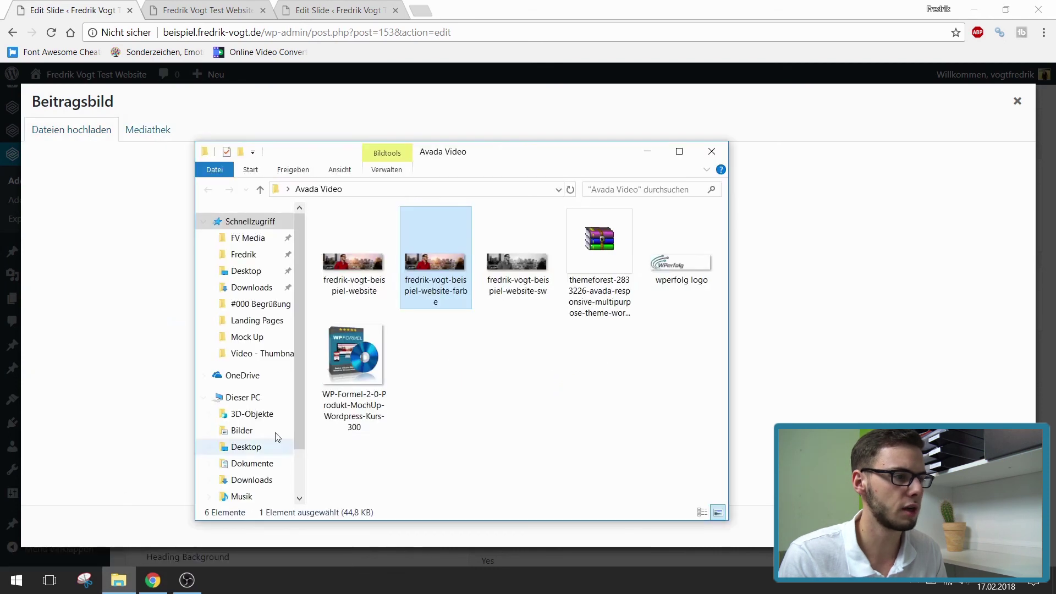
drag(515, 254, 863, 296)
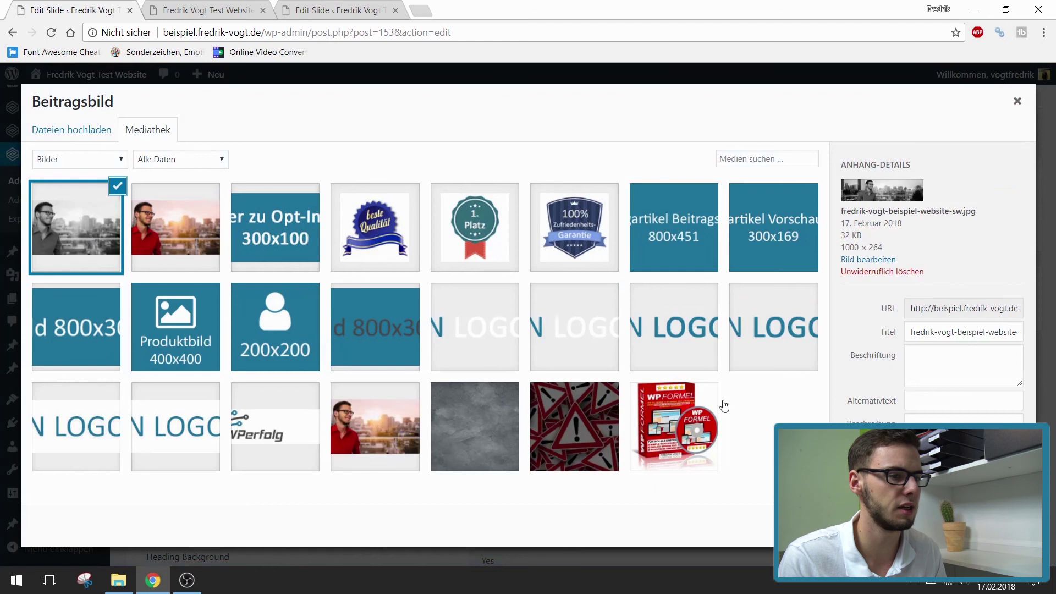
click(978, 525)
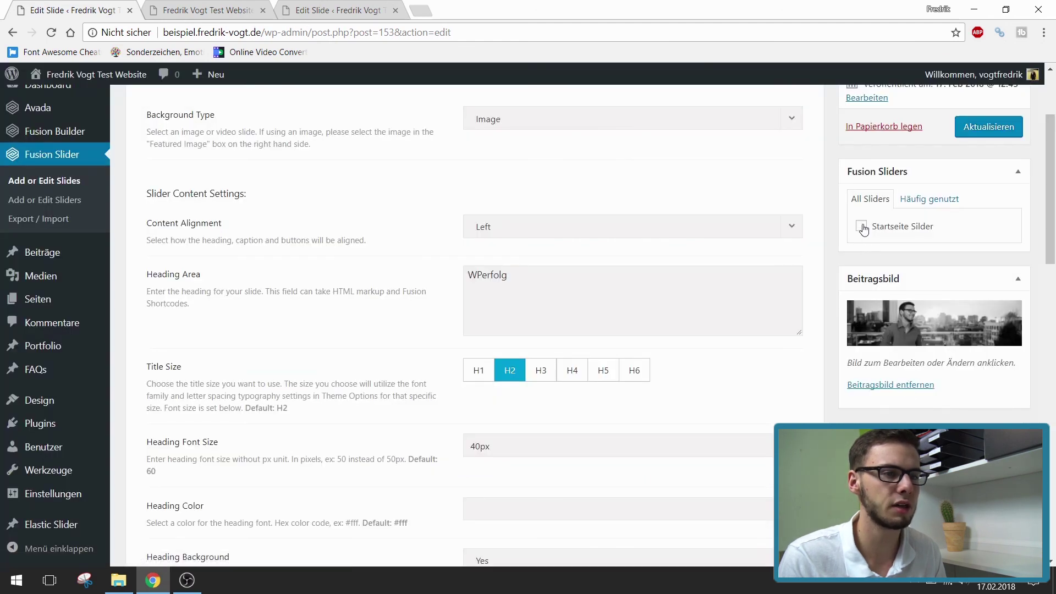
- Assign the slide "Bild 2" to the slider "Startseite Silder" and update it
scroll(870, 219, up, 3)
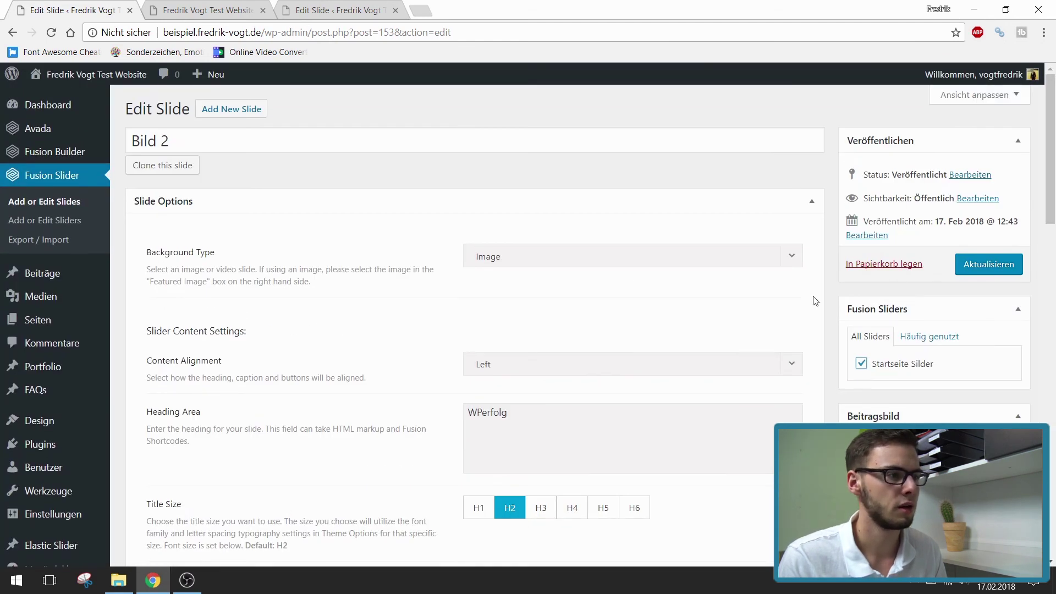
drag(170, 141, 144, 134)
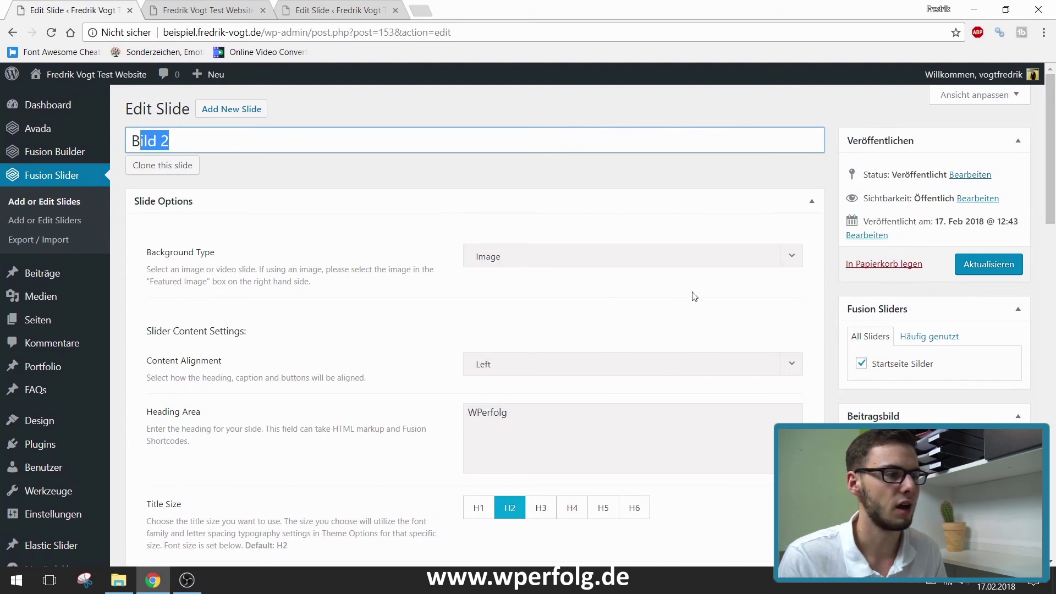
click(223, 11)
click(120, 4)
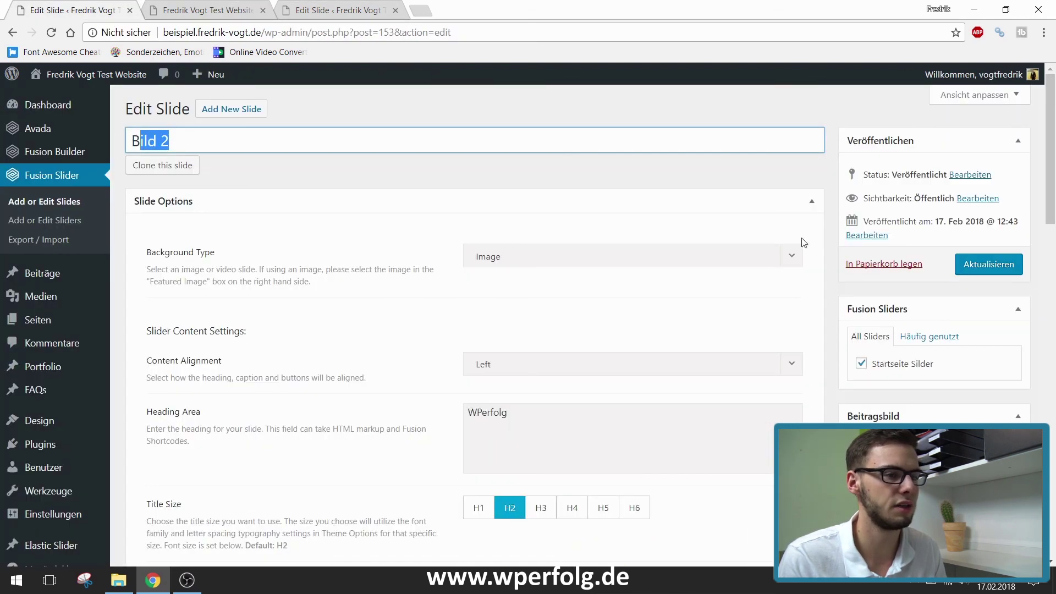
click(984, 264)
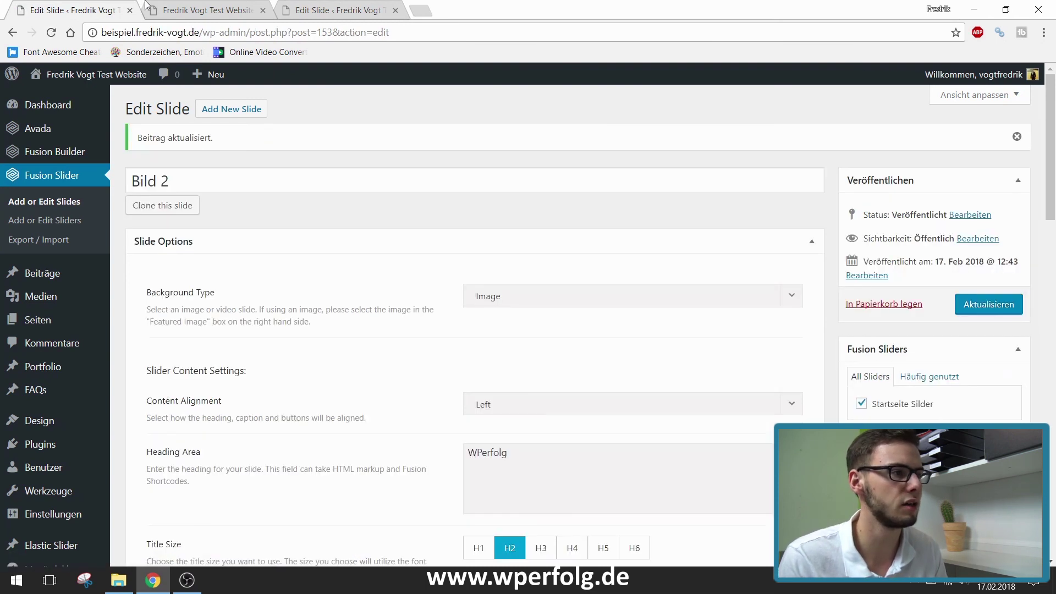
- Reload the Startseite preview, close the editor tab of "Bild 1" and flip forward and back through the slider's slides
click(147, 6)
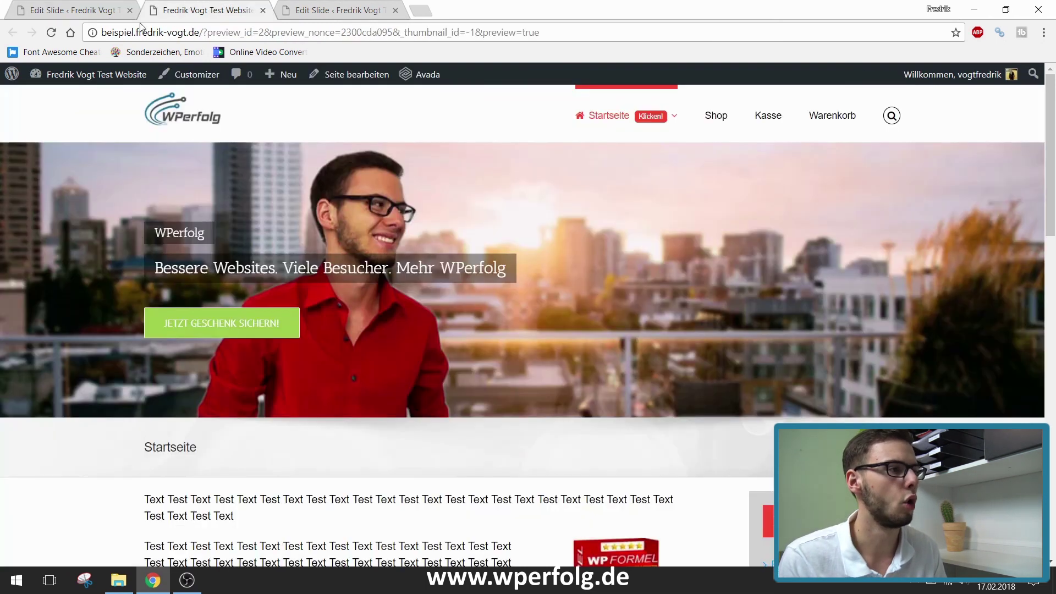
click(52, 32)
click(394, 11)
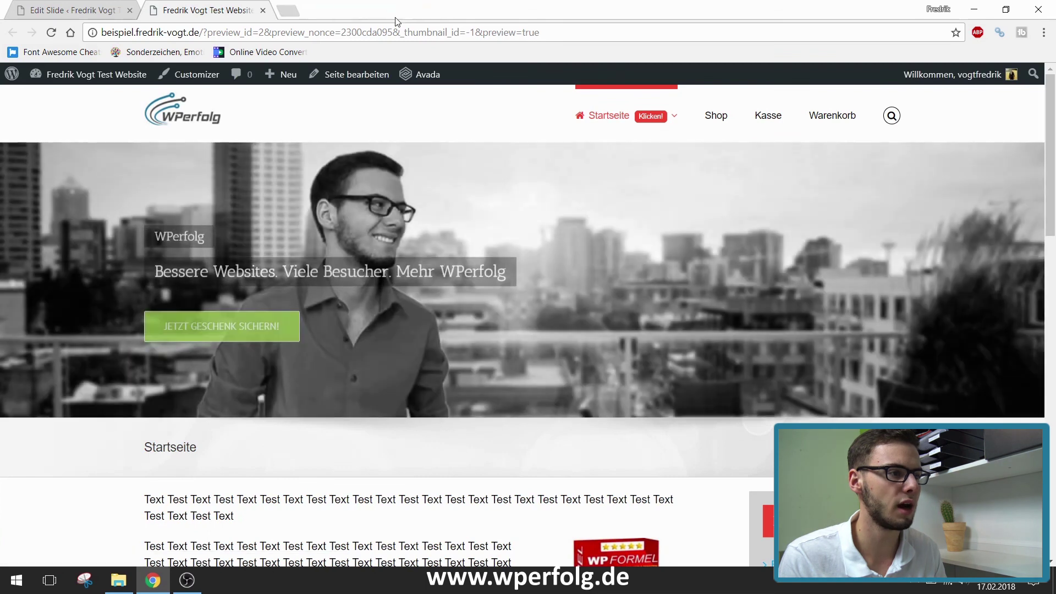
click(1021, 280)
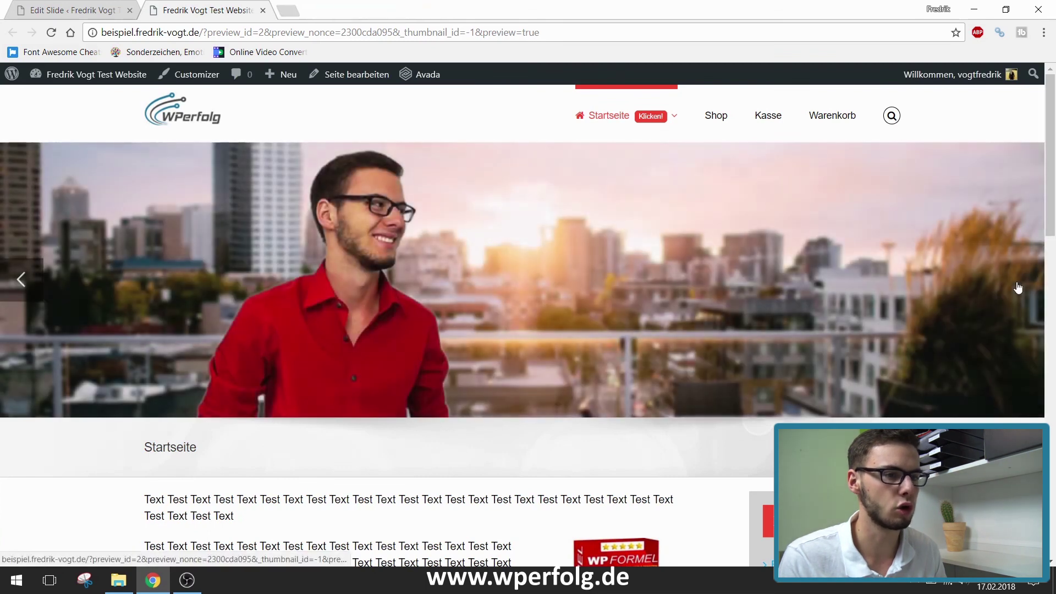
click(22, 278)
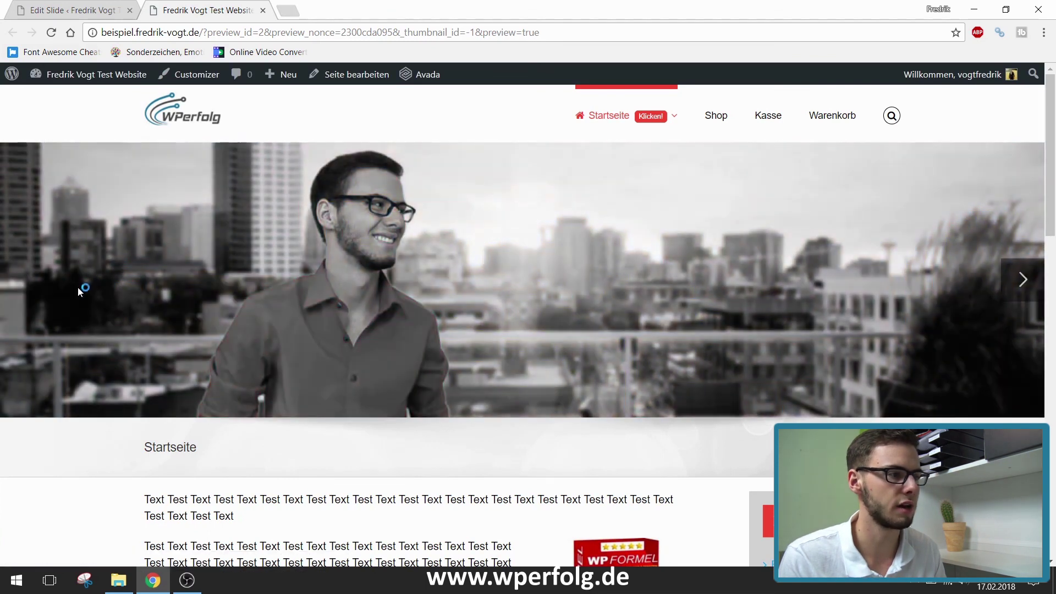